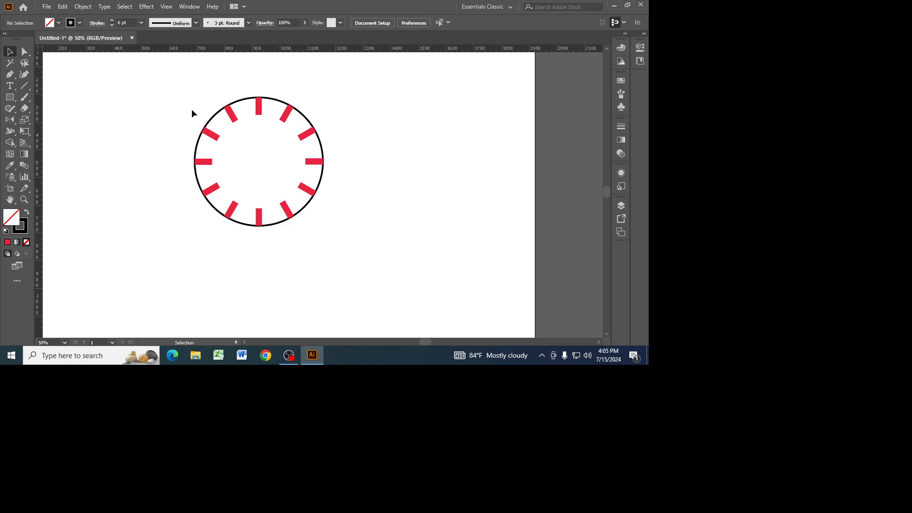
Delete the black circle with its red tick marks from the artboard.
key("Delete")
key("ctrl+minus")
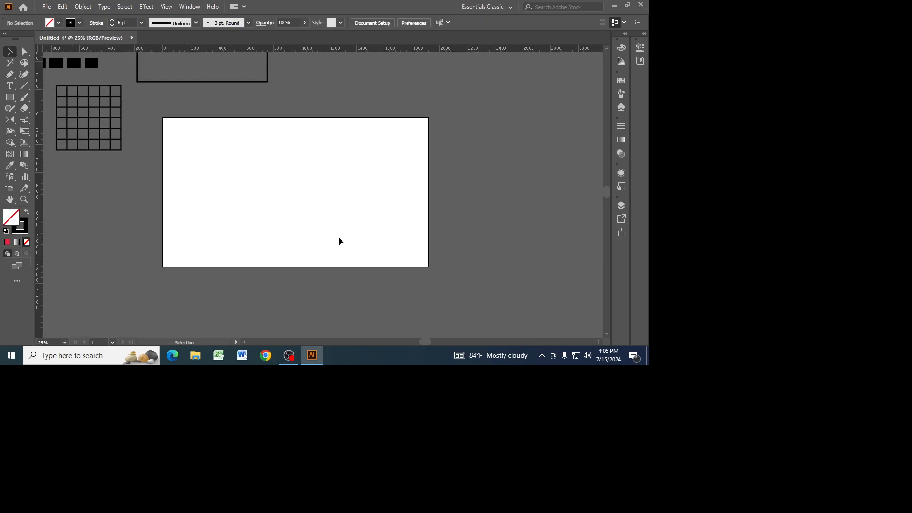
key("ctrl+plus")
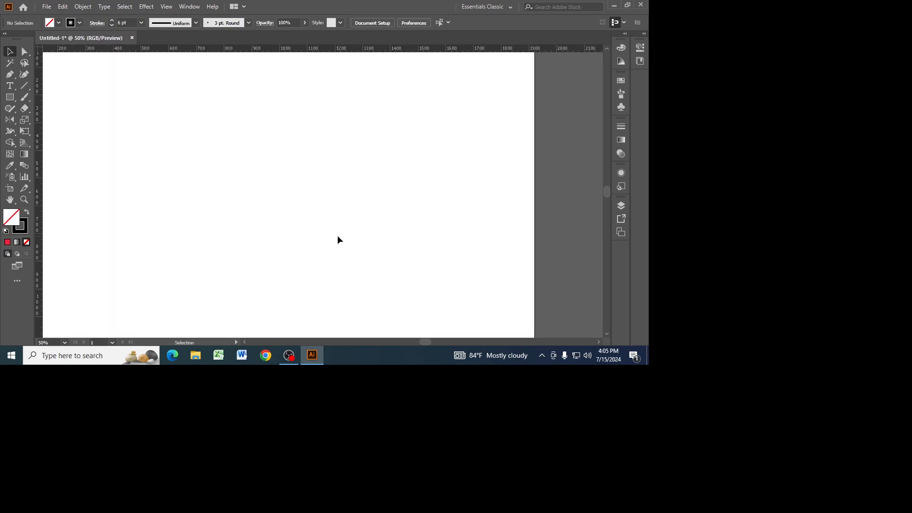
key("ctrl+minus")
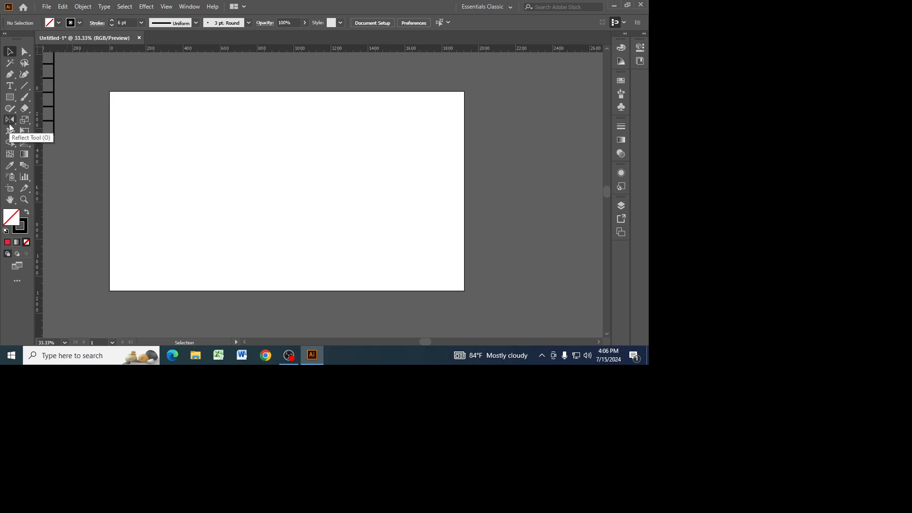
Draw a circle about 750 px in diameter with the Ellipse tool and position it near the middle of the artboard.
left_click(9, 97)
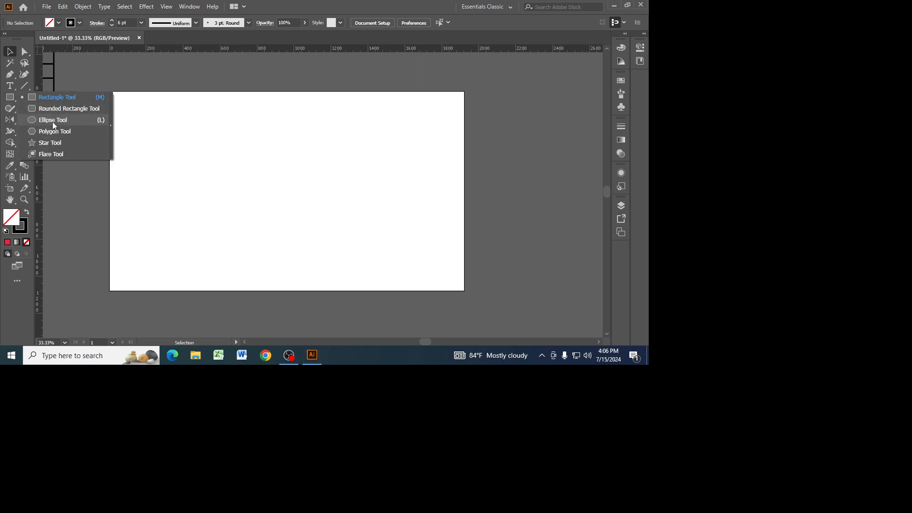
left_click(52, 120)
left_click_drag(231, 128, 367, 263)
left_click(9, 52)
left_click_drag(287, 128, 280, 124)
left_click_drag(361, 259, 363, 261)
left_click(400, 198)
left_click(362, 187)
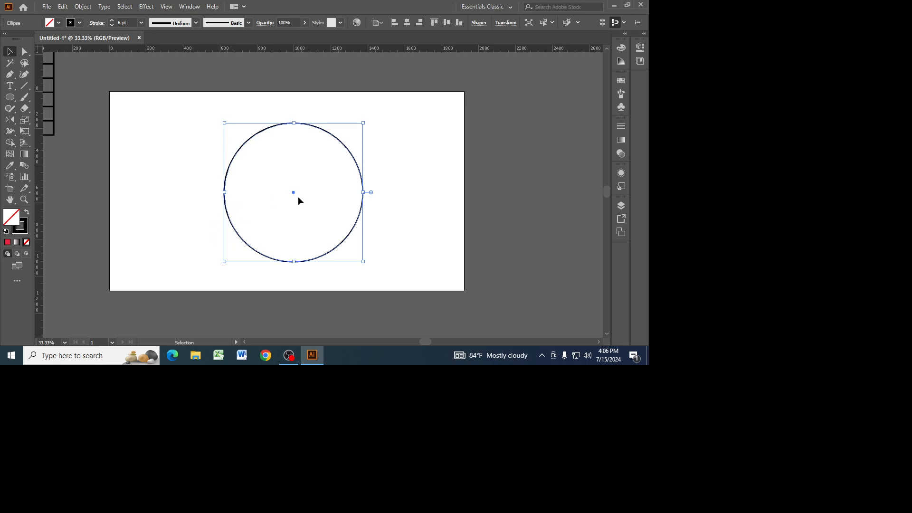
Fill the circle with light gray #BBBBBC.
double_click(17, 220)
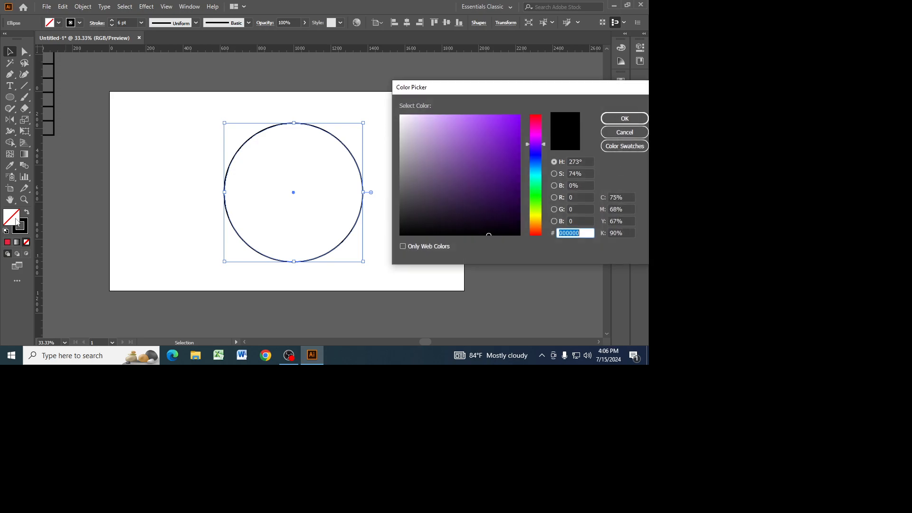
left_click(405, 172)
left_click(620, 119)
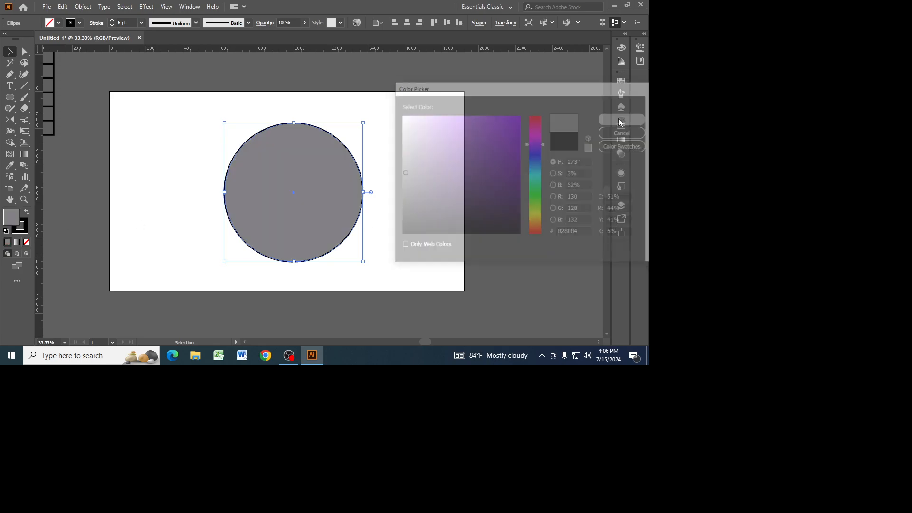
double_click(17, 220)
left_click(401, 147)
left_click(636, 119)
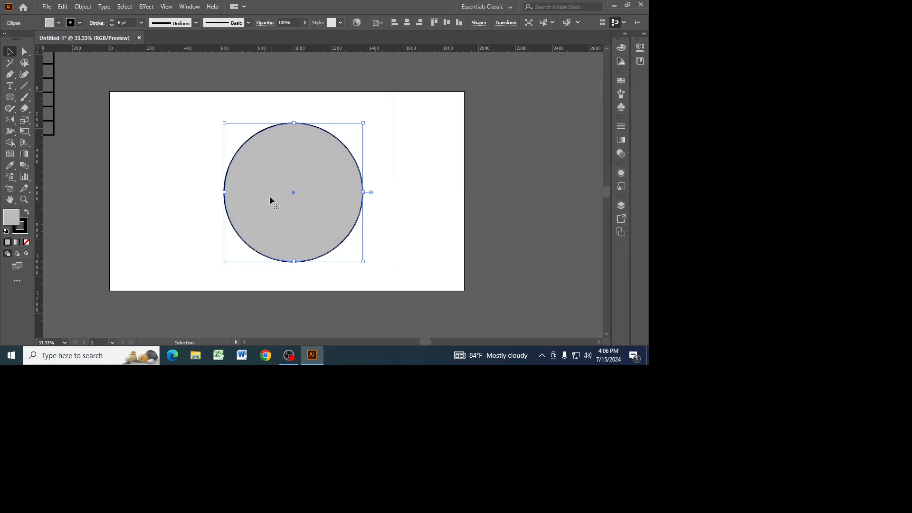
Set the gray circle's stroke color to orange.
double_click(19, 226)
left_click_drag(538, 159, 538, 224)
left_click(512, 163)
left_click_drag(511, 163, 515, 133)
left_click(625, 119)
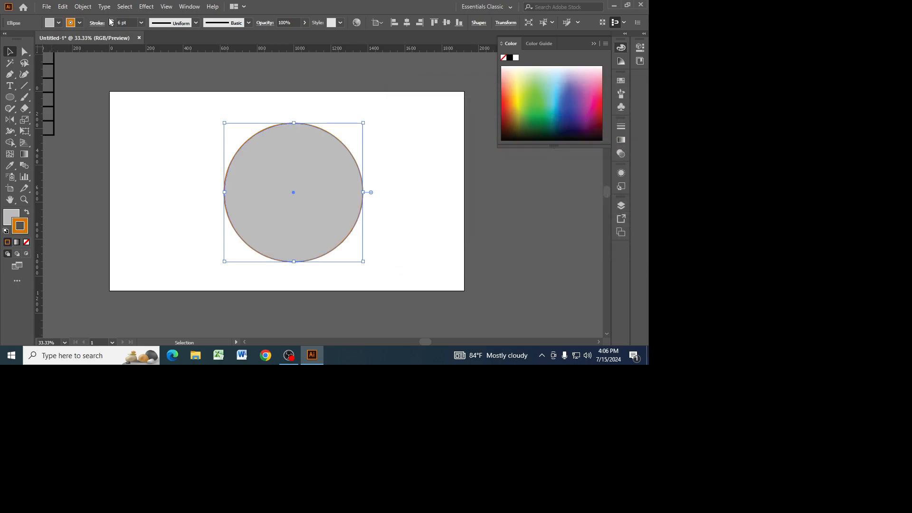
Increase the circle's orange stroke weight to 50 pt and deselect the circle.
left_click(112, 20)
left_click(112, 21)
left_click(112, 21)
left_click(113, 21)
left_click(113, 21)
left_click(113, 20)
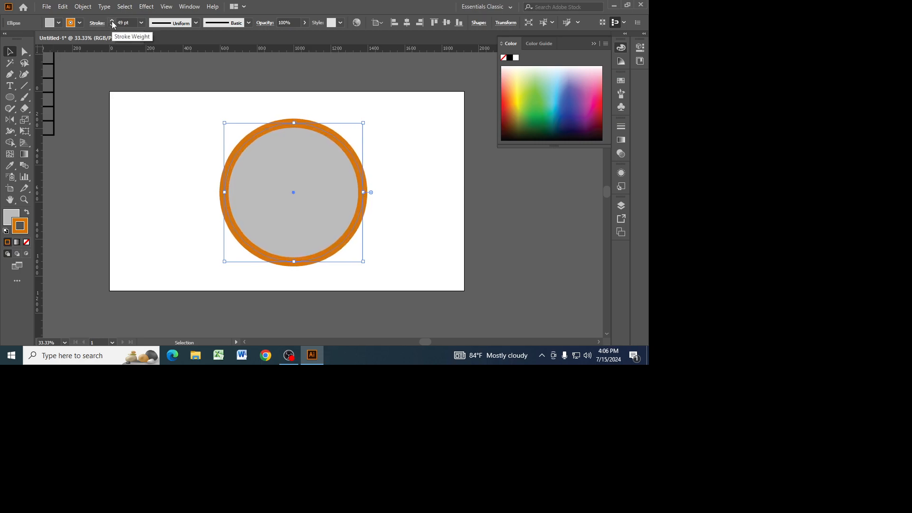
left_click(183, 118)
key("k")
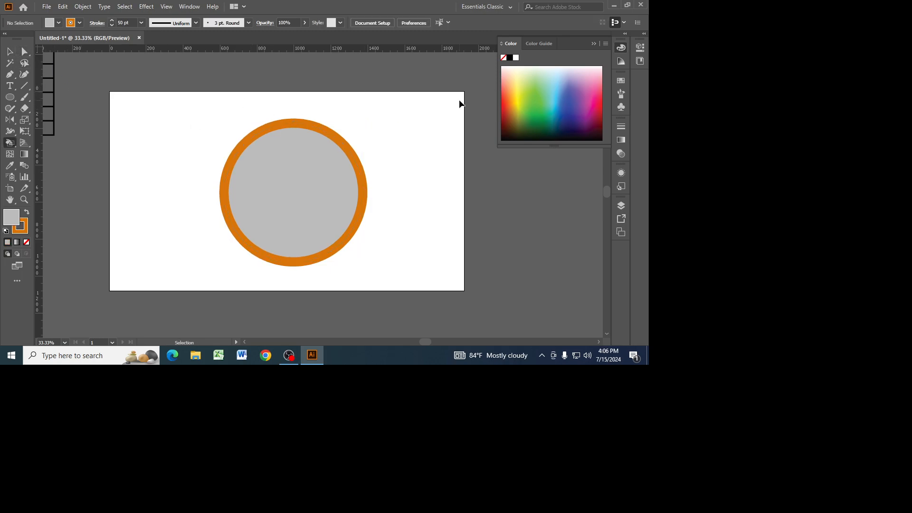
Draw a small upright rectangle about 48 × 88 px beside the circle's upper edge and give it no stroke.
key("ctrl+equal")
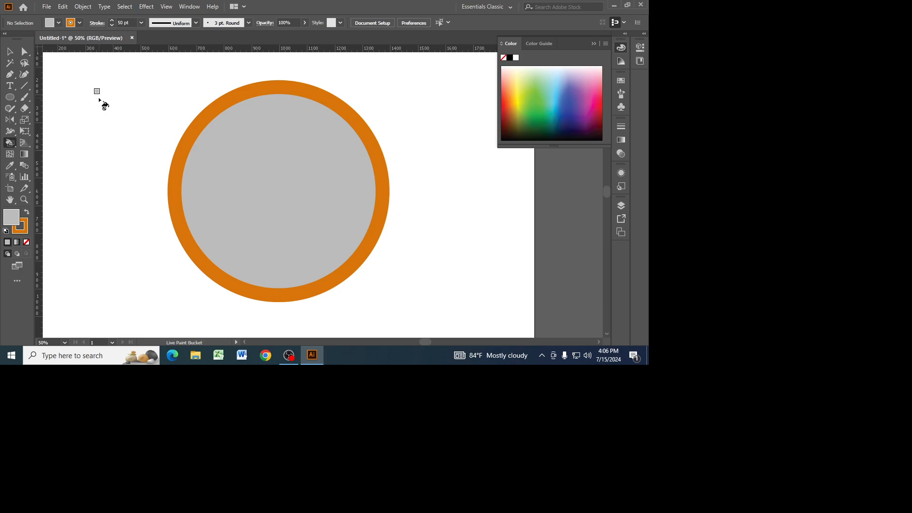
right_click(10, 98)
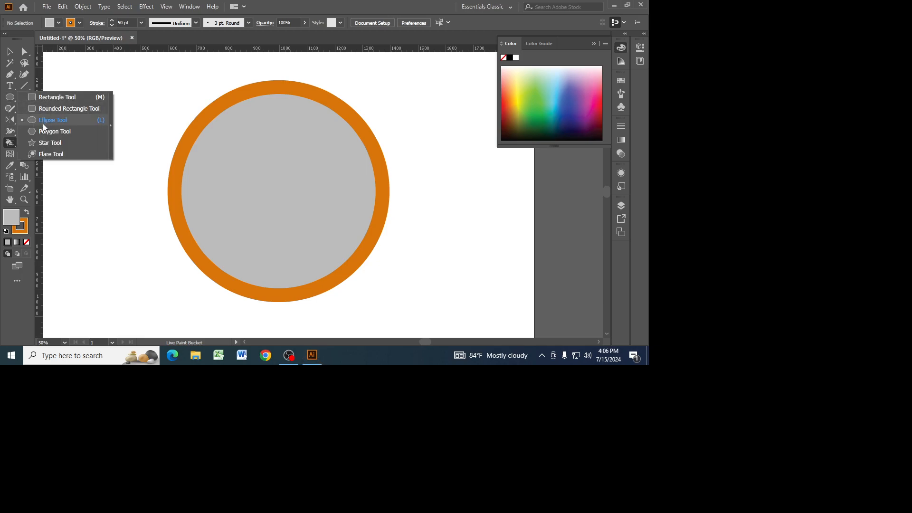
left_click(46, 97)
left_click_drag(87, 94, 101, 118)
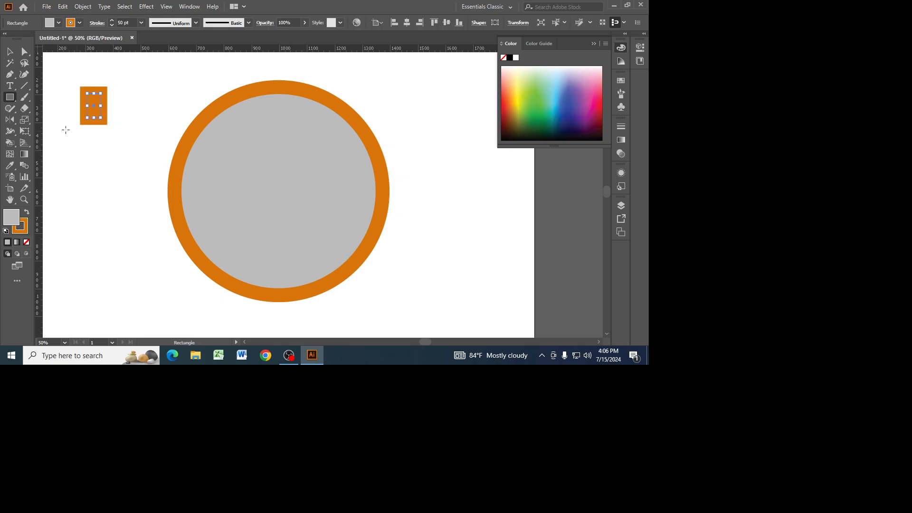
left_click(26, 243)
Fill the small rectangle with dark green #137A04 and deselect it.
left_click(14, 218)
double_click(14, 218)
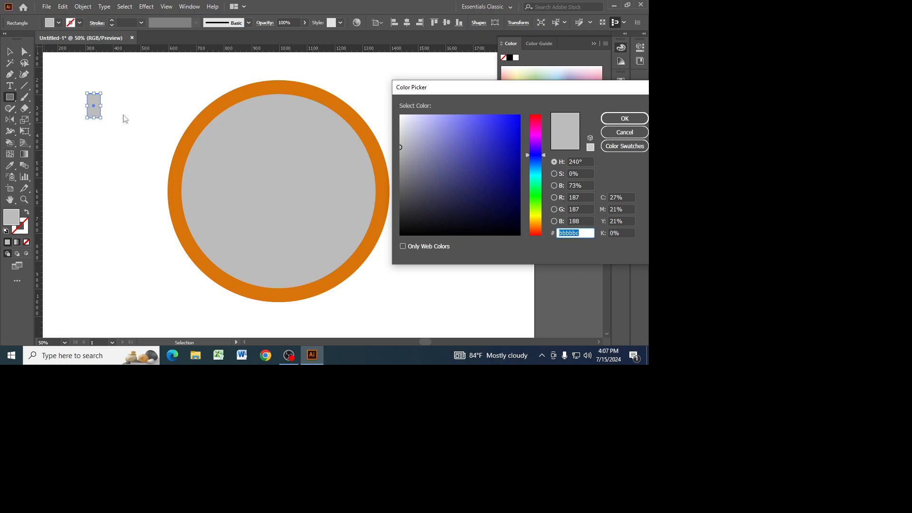
left_click(537, 135)
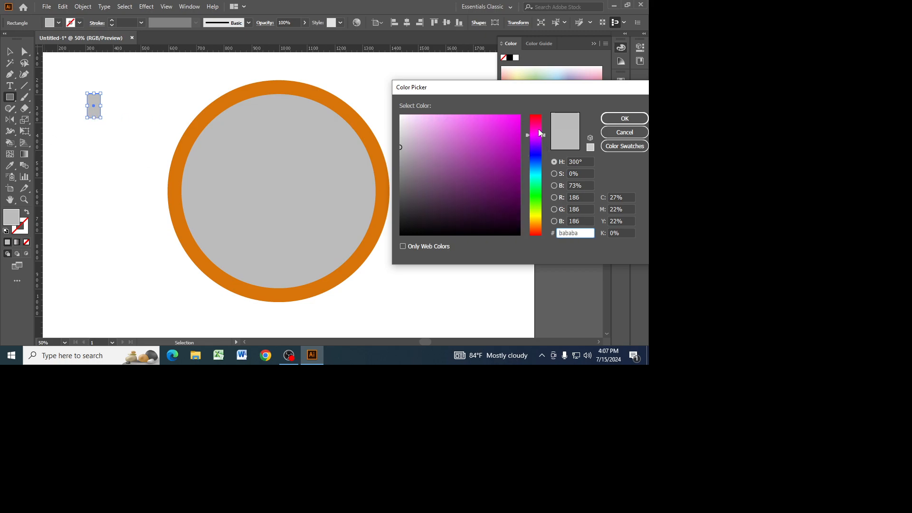
left_click(535, 198)
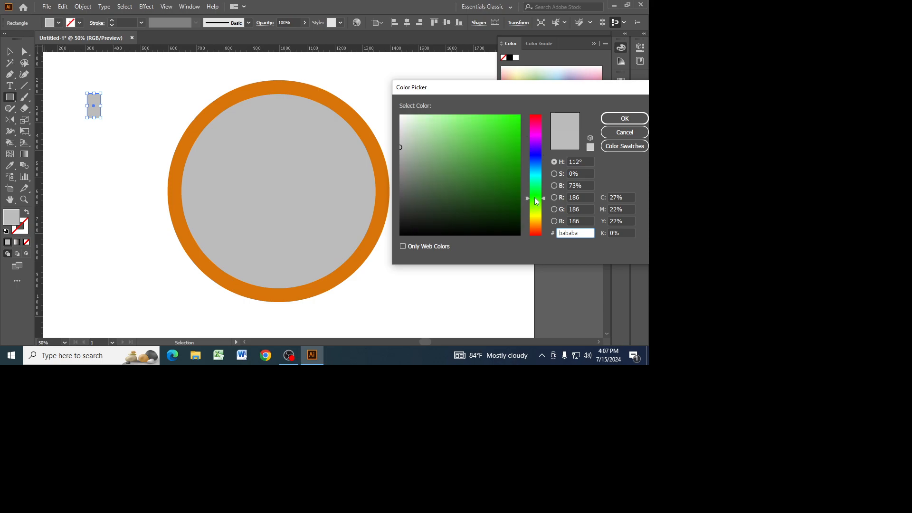
left_click_drag(511, 165, 516, 177)
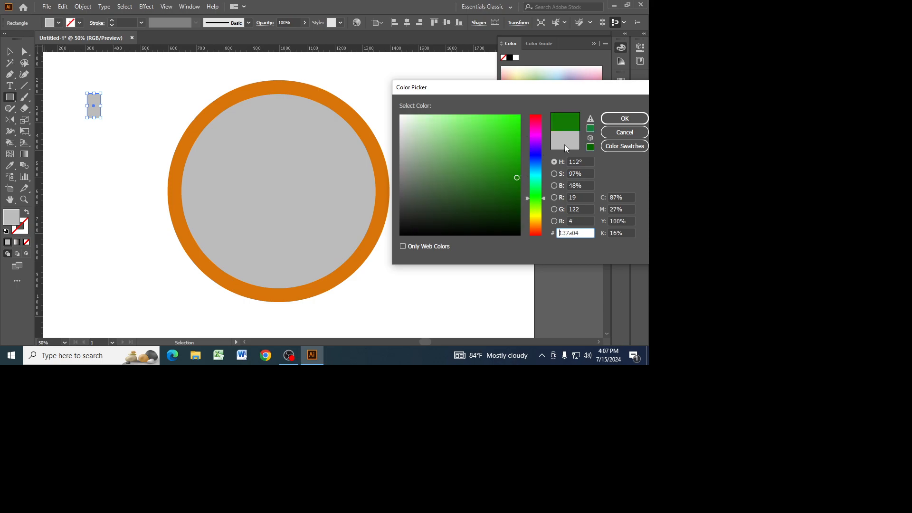
left_click(623, 120)
left_click(10, 51)
left_click(67, 140)
Move the green rectangle's bottom-left anchor point slightly inward.
key("ctrl+1")
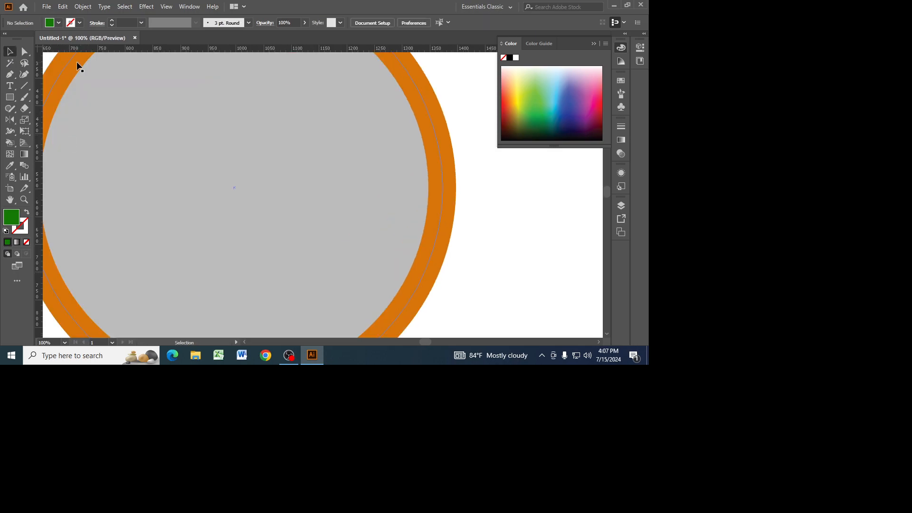
left_click_drag(175, 146, 412, 359)
left_click_drag(102, 226, 218, 243)
left_click(24, 51)
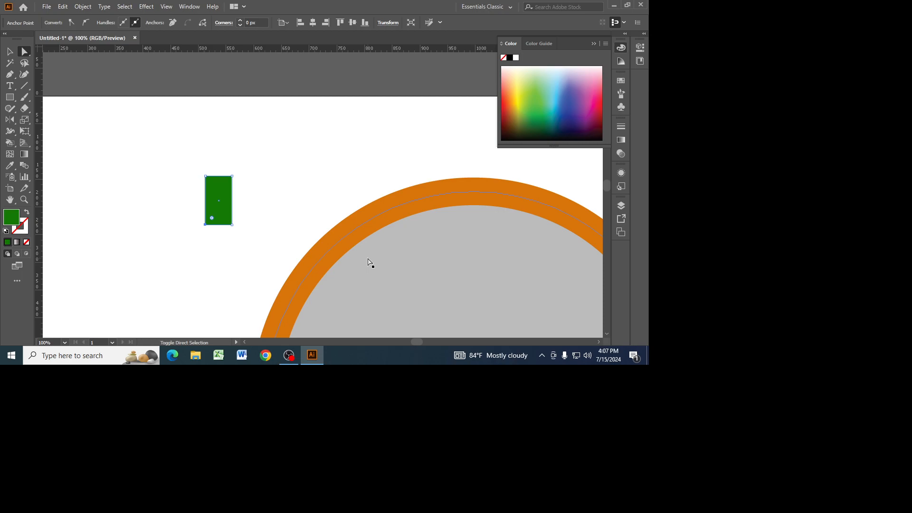
key("shift+Right")
key("Right")
key("Right")
key("Right")
key("Right")
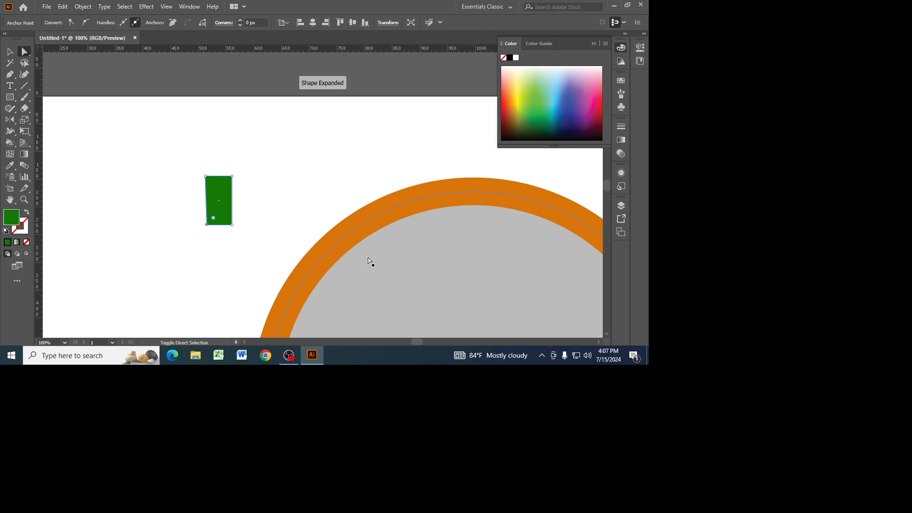
Move the green shape's bottom-right anchor inward and fine-tune both bottom anchors so it tapers evenly downward.
left_click(233, 225)
key("Left")
key("Left")
key("Left")
key("Left")
key("Left")
key("Left")
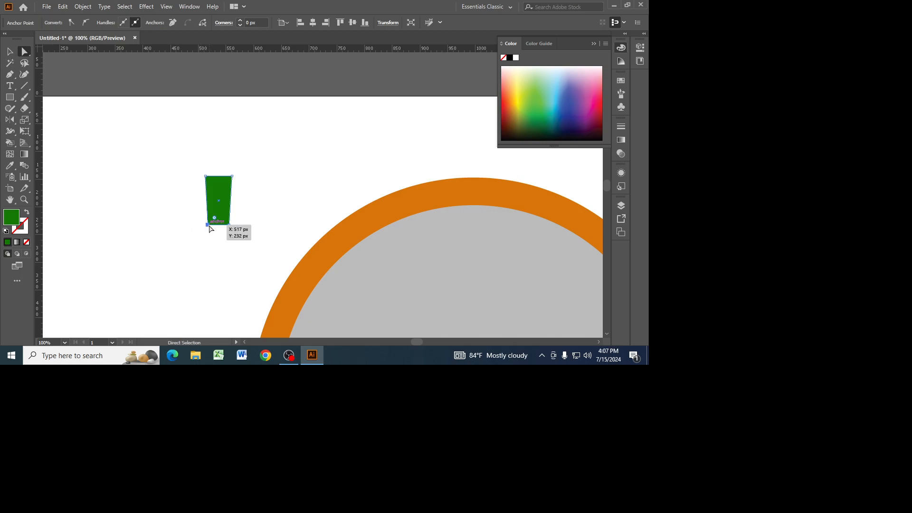
key("Right")
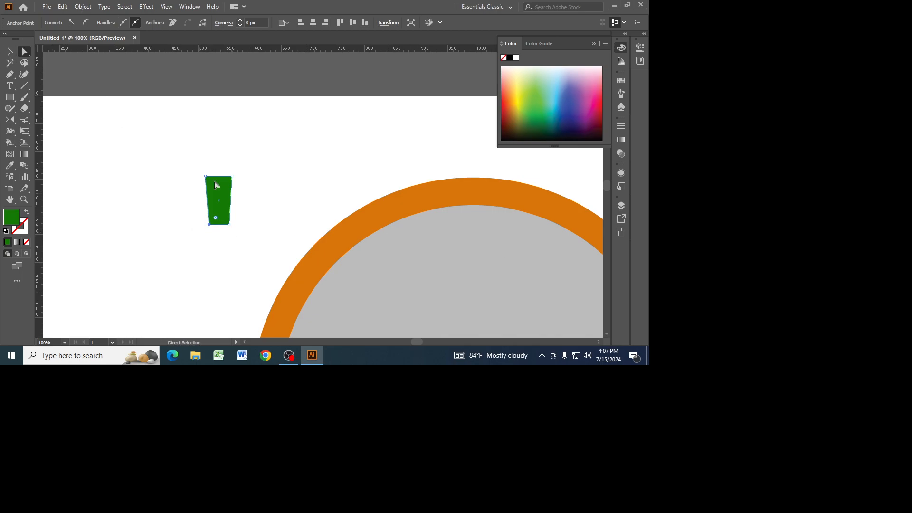
left_click(229, 225)
key("Left")
key("Left")
Shorten the tapered green shape to about 72 px high, keeping its top edge in place.
left_click(10, 51)
left_click_drag(210, 158, 218, 217)
left_click(261, 212)
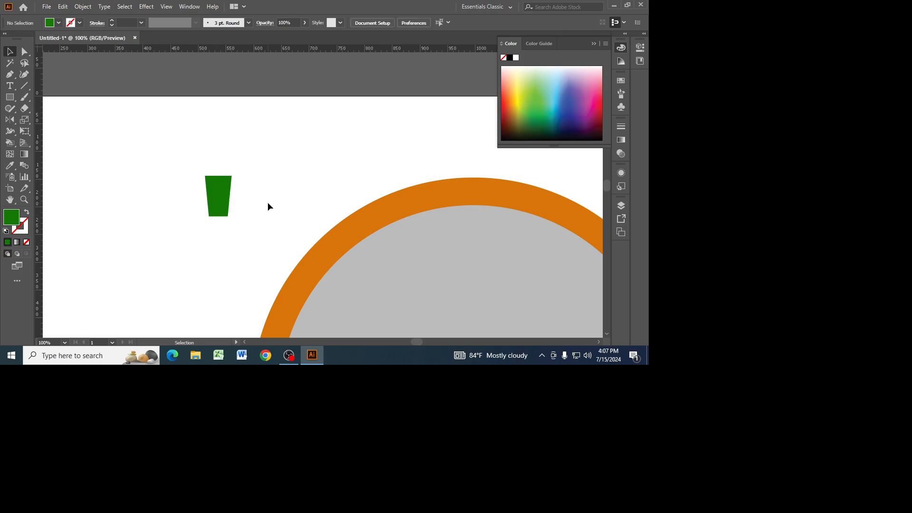
Move the green shape's two top anchor points slightly outward to widen its upper edge.
left_click(213, 183)
left_click(239, 184)
left_click(223, 178)
key("a")
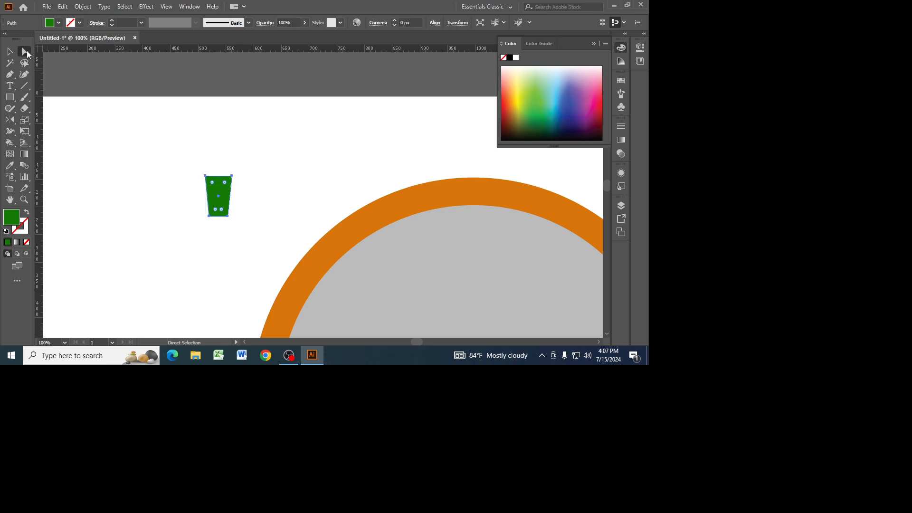
left_click(232, 176)
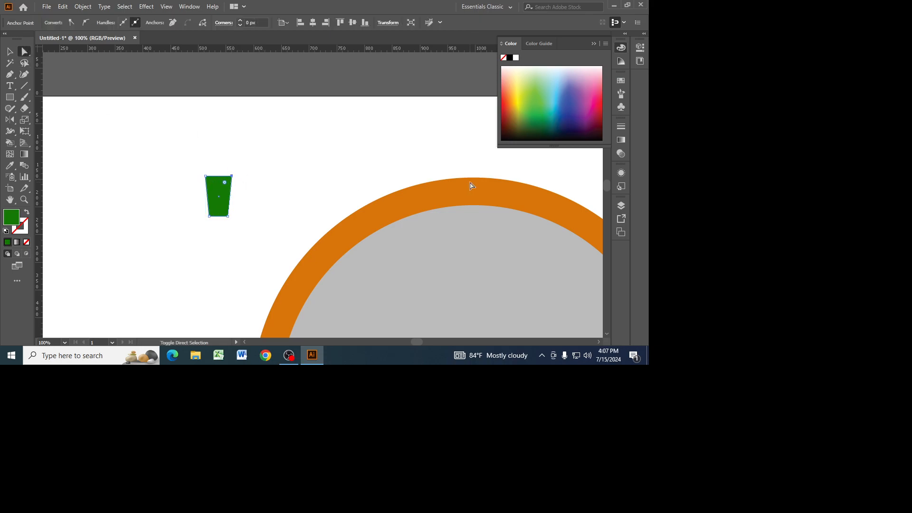
left_click(206, 178)
left_click(12, 55)
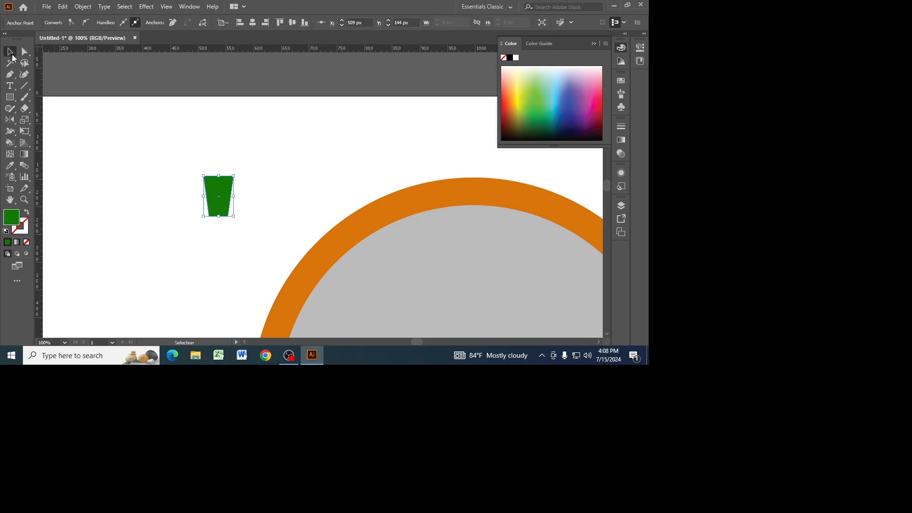
left_click(151, 115)
Move the tapered green shape onto the top center of the orange ring.
left_click(227, 188)
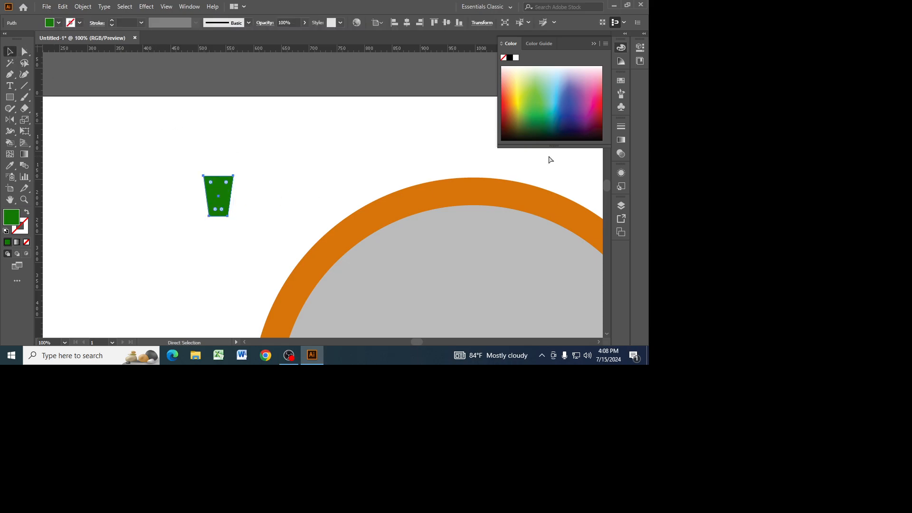
key("ctrl+minus")
key("ctrl+minus")
key("ctrl+minus")
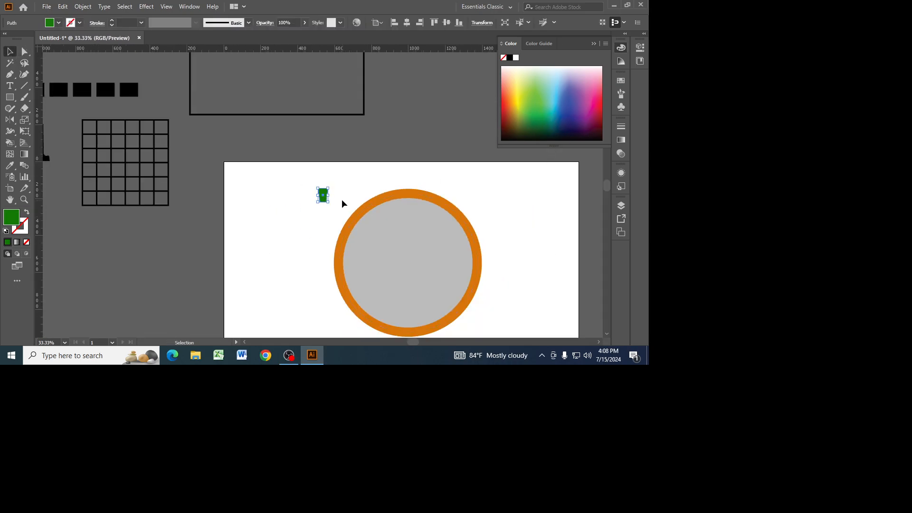
left_click_drag(329, 196, 409, 202)
left_click(505, 191)
Delete the gray circle with the orange stroke and move the green tapered shape aside to its right.
key("ctrl+equal")
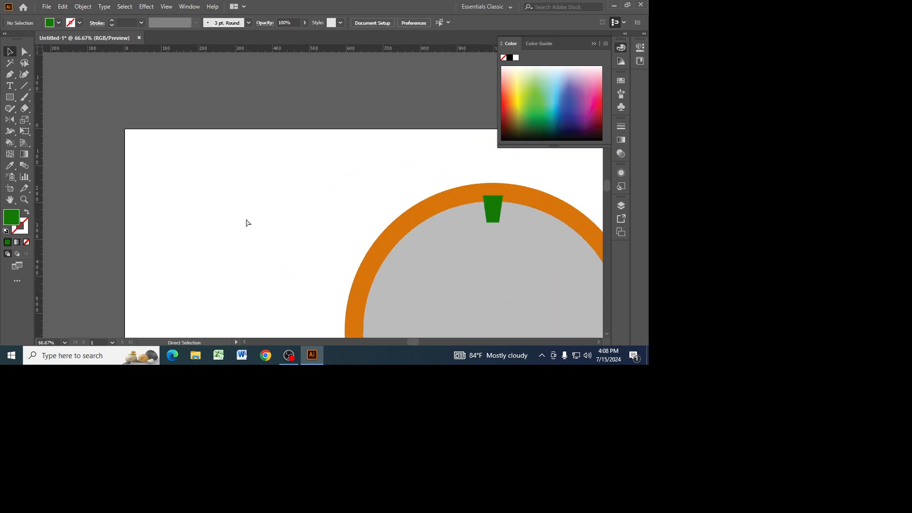
key("ctrl+minus")
key("ctrl+minus")
key("ctrl+minus")
left_click_drag(494, 288, 410, 251)
key("ctrl+equal")
key("ctrl+equal")
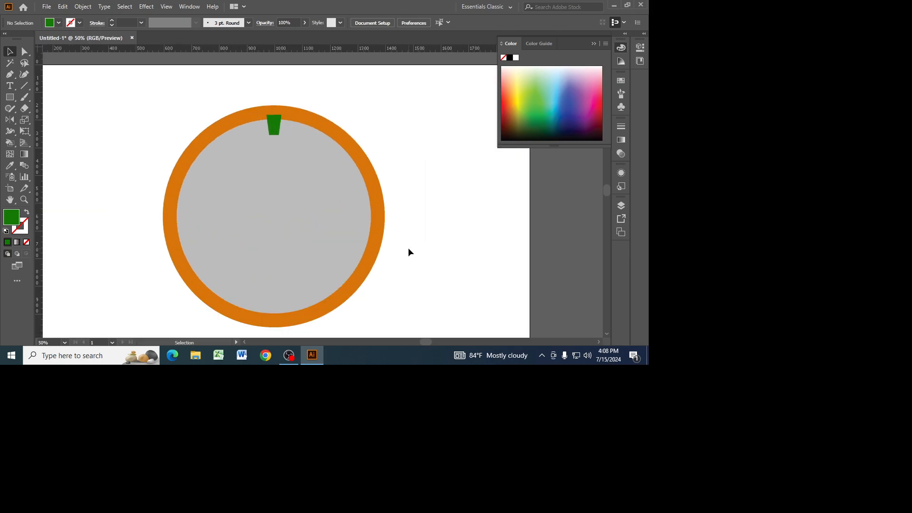
left_click(289, 113)
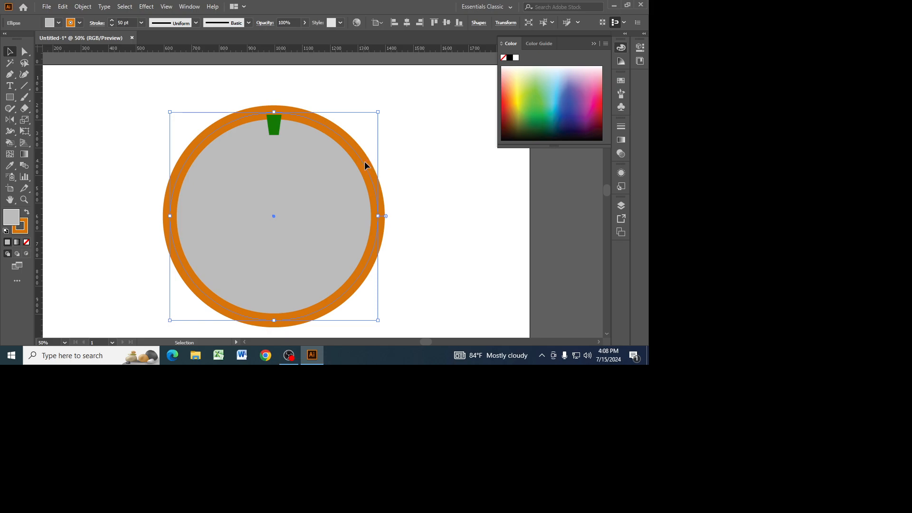
key("Delete")
left_click_drag(277, 125, 429, 129)
Draw a new circle about 625 px in diameter to the left of the green shape.
left_click_drag(10, 97, 43, 119)
left_click_drag(184, 121, 333, 295)
left_click(9, 51)
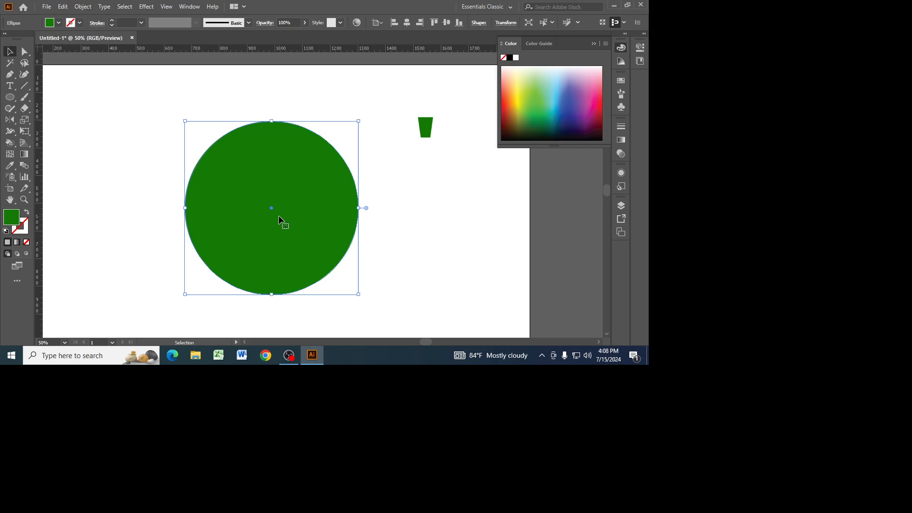
Swap the new circle's fill and stroke, and set its stroke color to the R=241 G=90 B=36 swatch.
left_click(27, 213)
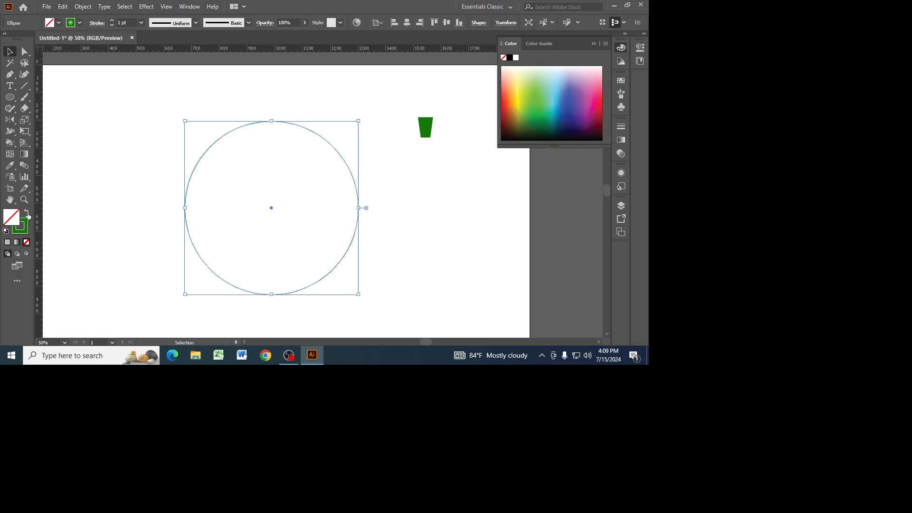
left_click(79, 22)
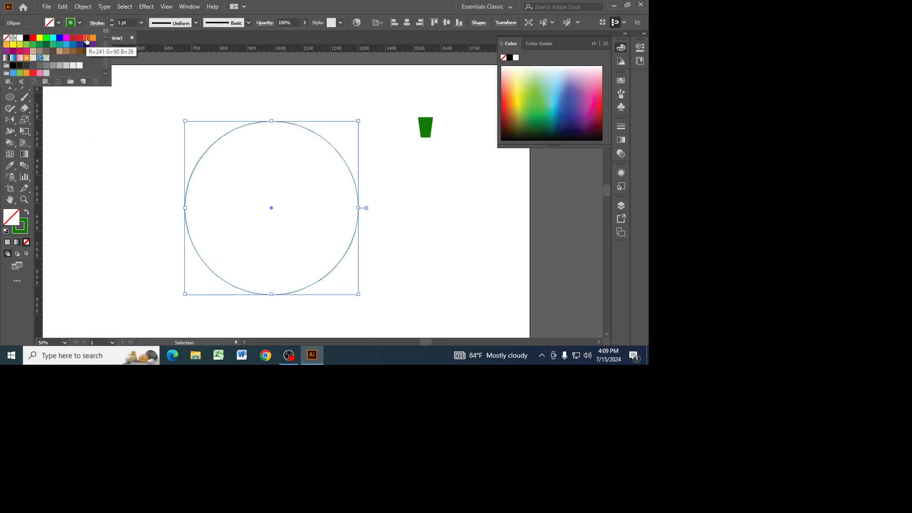
left_click(87, 38)
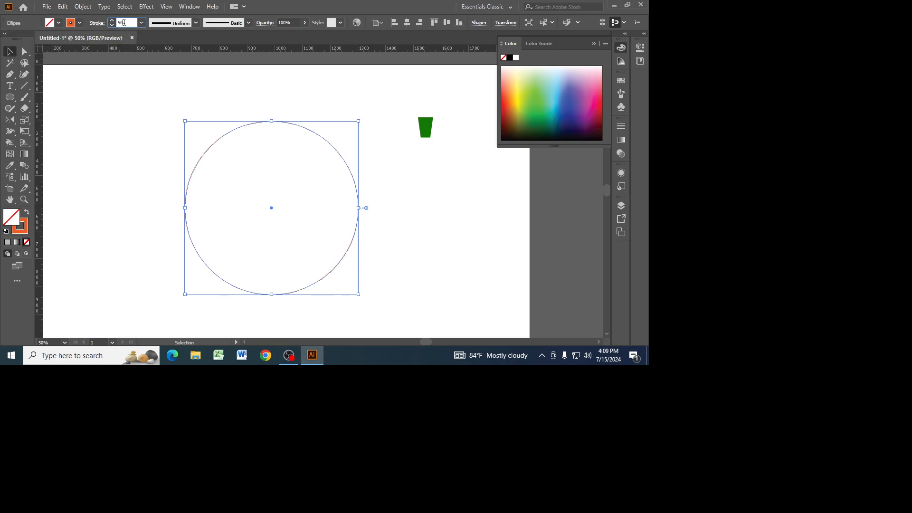
Set the circle's stroke weight to 50 pt, keeping the circle selected.
key("Return")
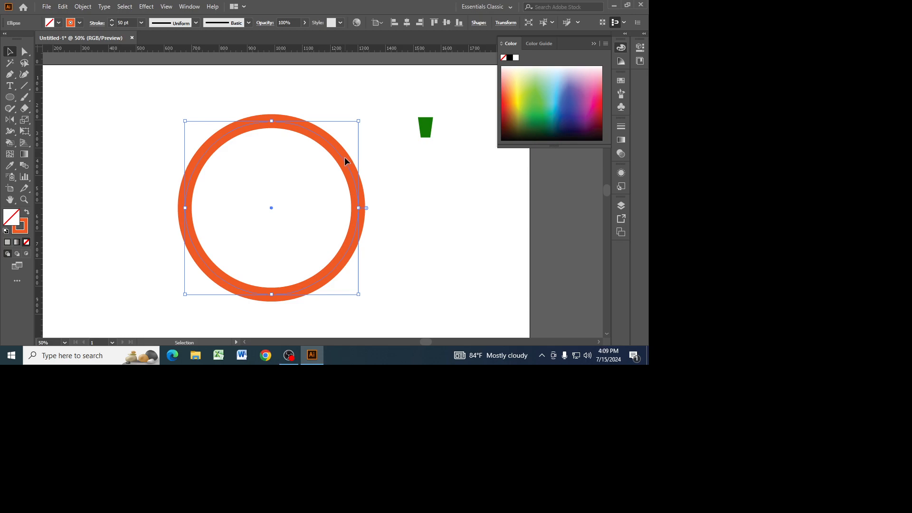
key("a")
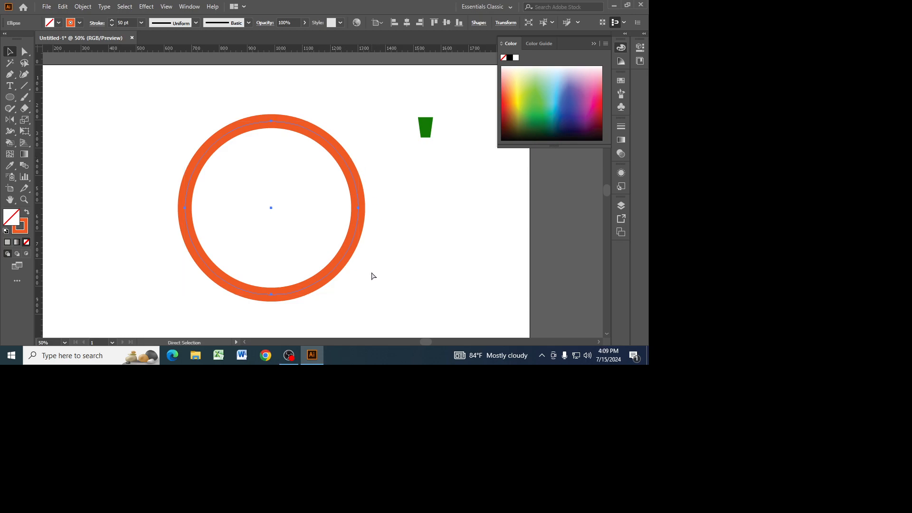
key("v")
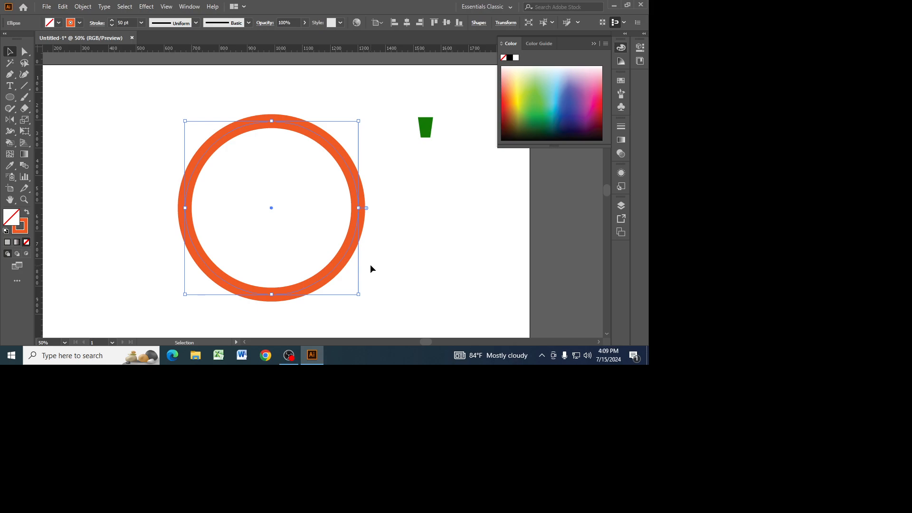
left_click(62, 7)
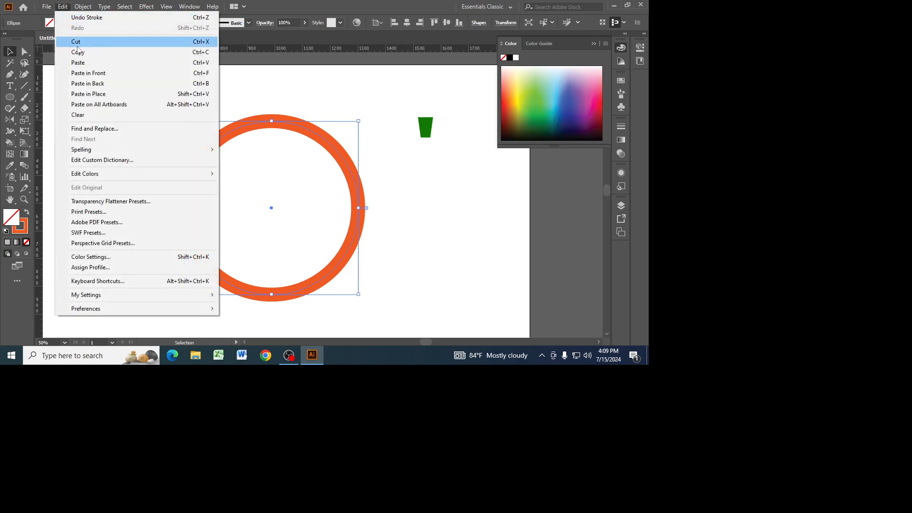
left_click(84, 73)
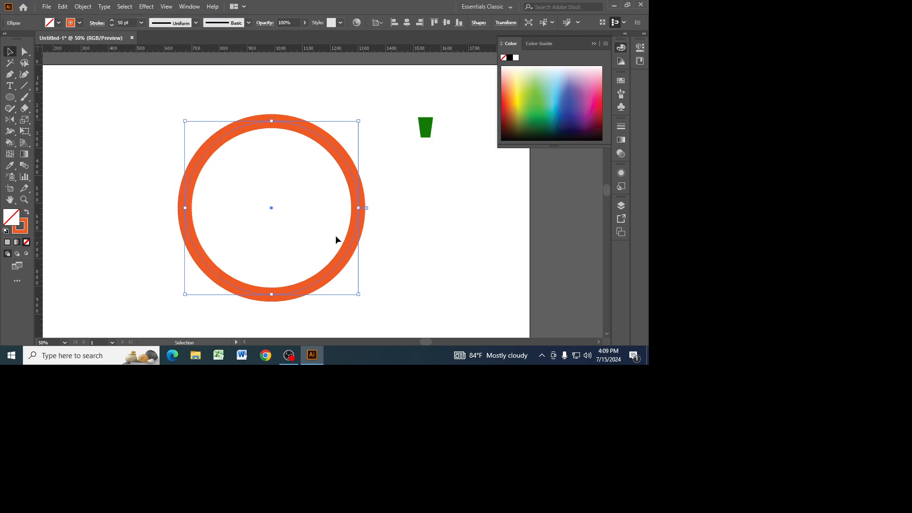
left_click_drag(358, 295, 355, 288)
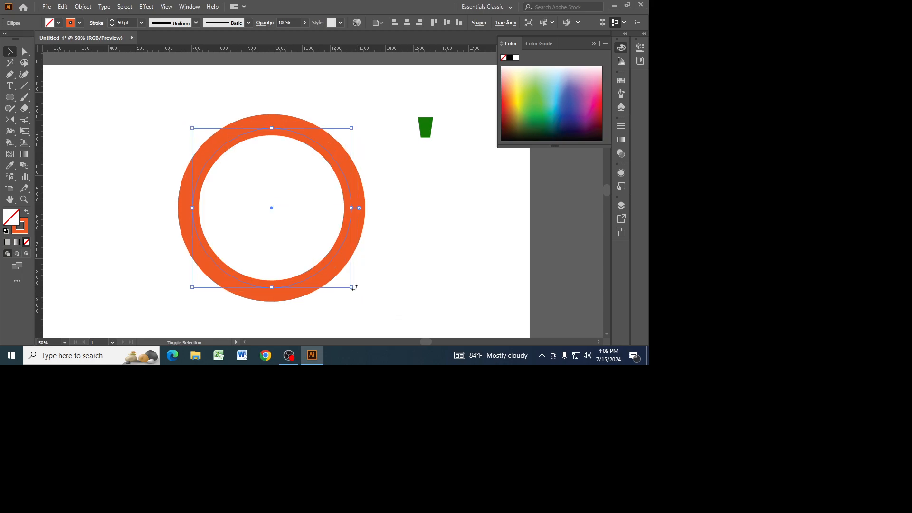
left_click(26, 212)
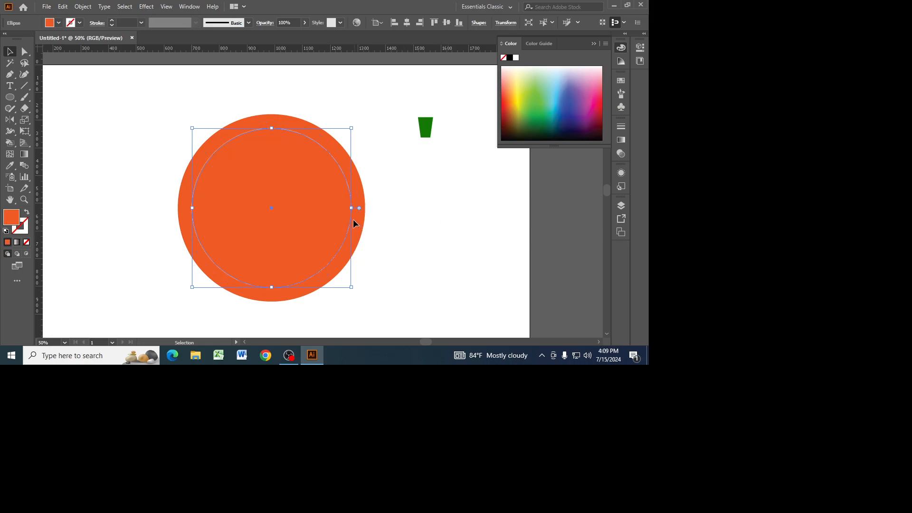
key("Delete")
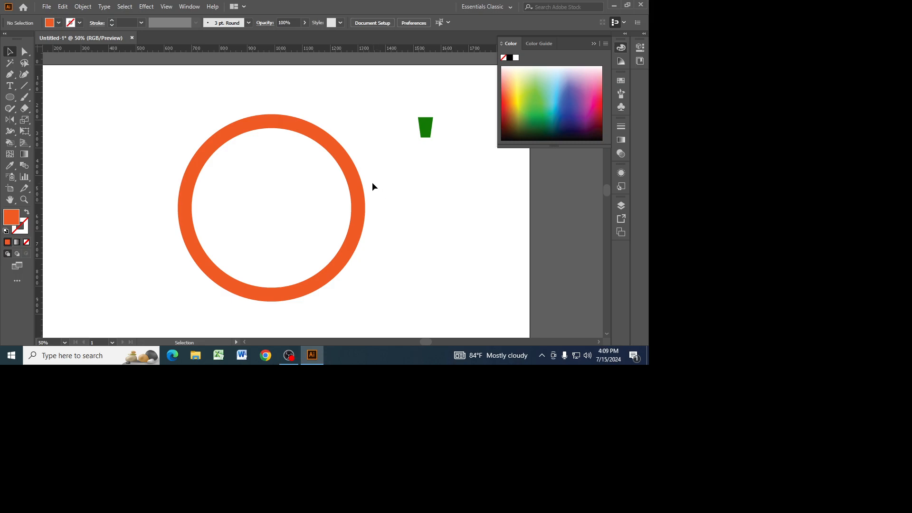
Paste a copy of the orange ring in front of it and scale the copy down slightly around its center.
left_click(355, 182)
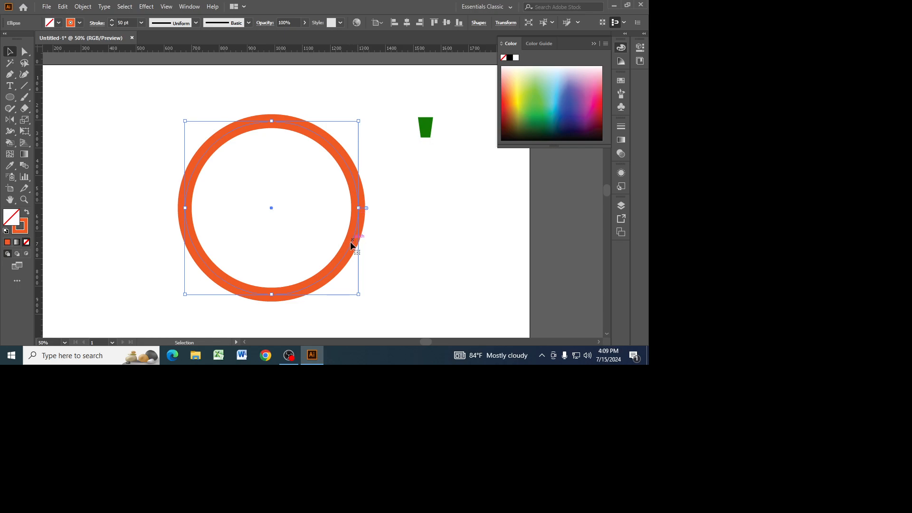
key("a")
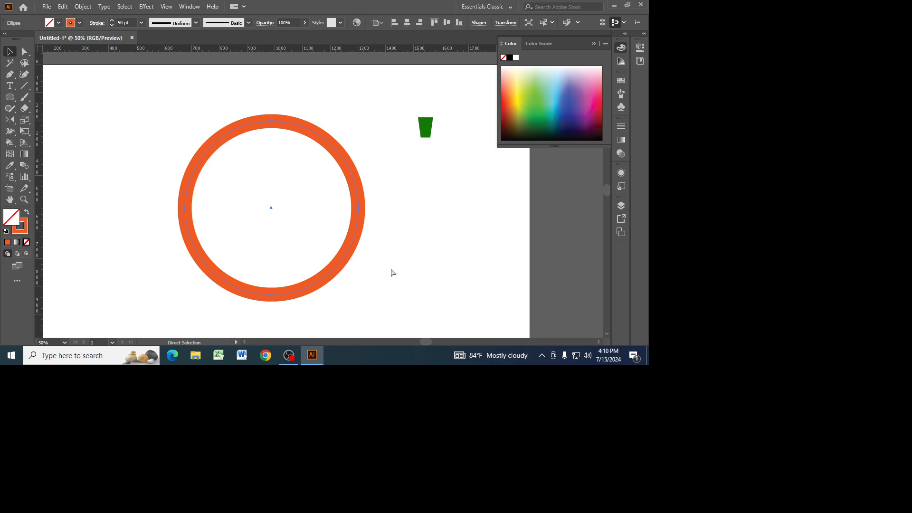
key("v")
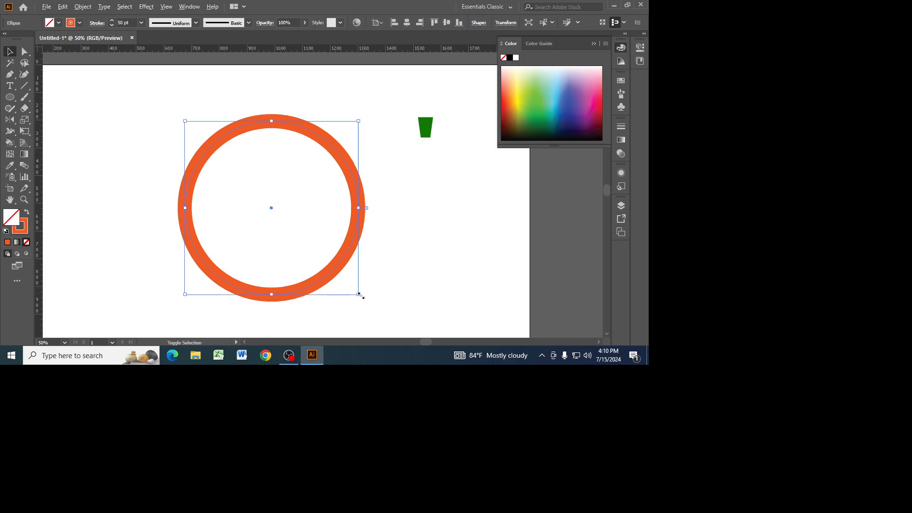
left_click_drag(359, 295, 360, 288)
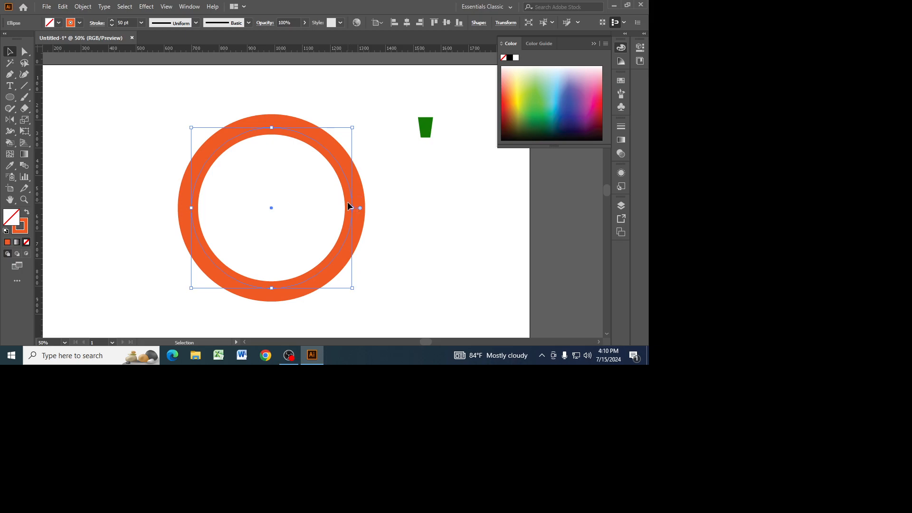
Give the inner circle a light gray fill with no stroke, and enlarge it slightly around its center.
left_click(26, 230)
left_click(27, 213)
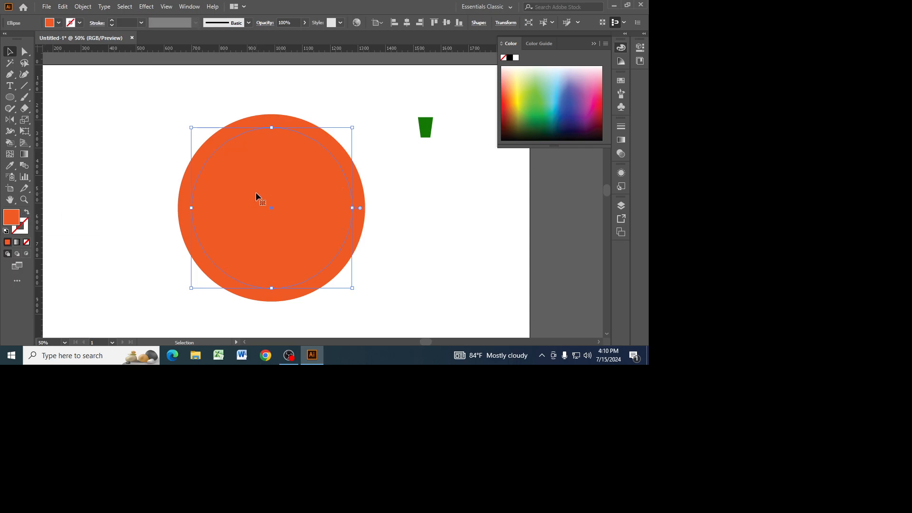
double_click(11, 217)
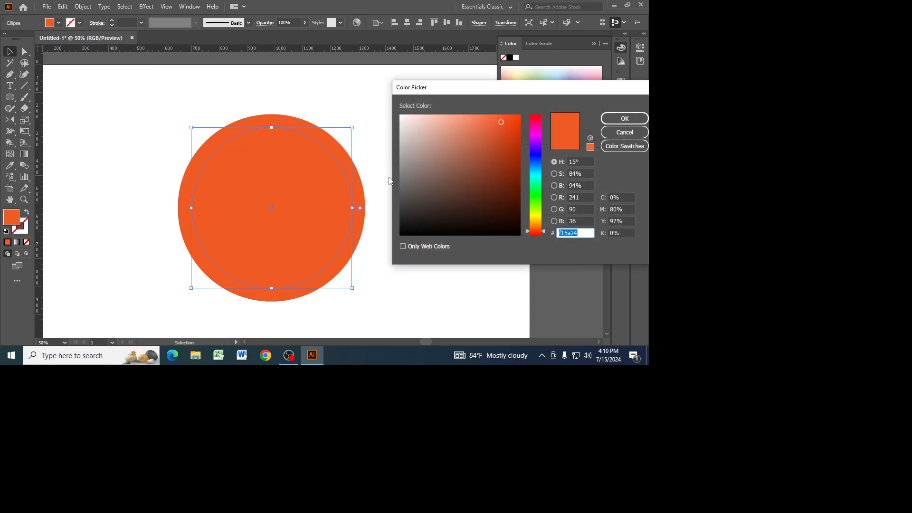
left_click(402, 148)
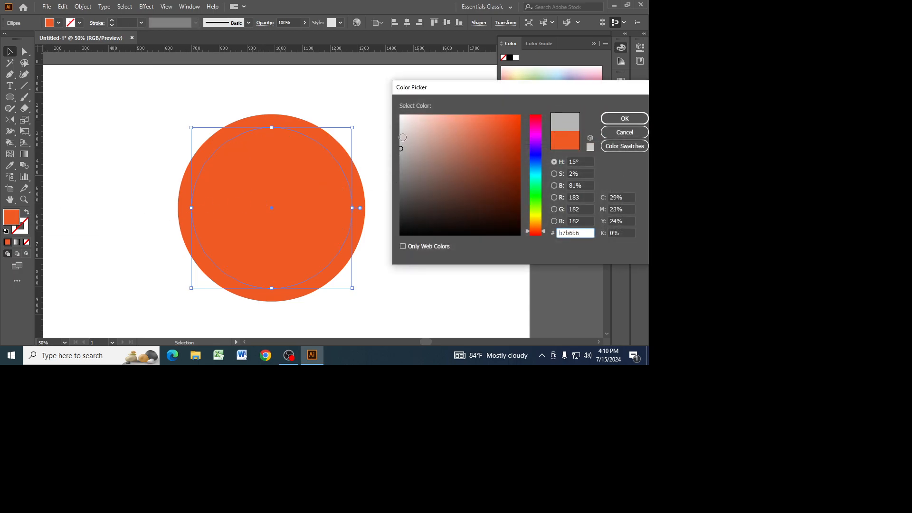
left_click(625, 118)
left_click(10, 52)
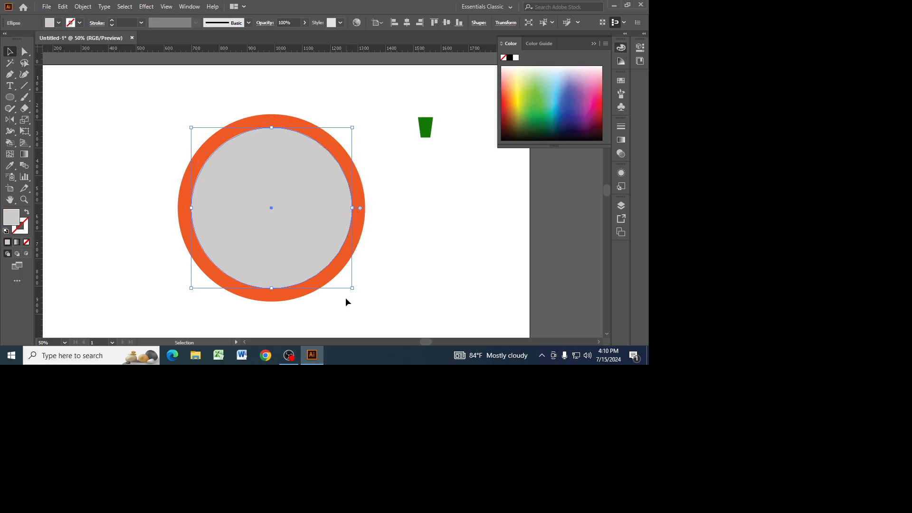
left_click_drag(352, 289, 357, 292)
left_click(389, 235)
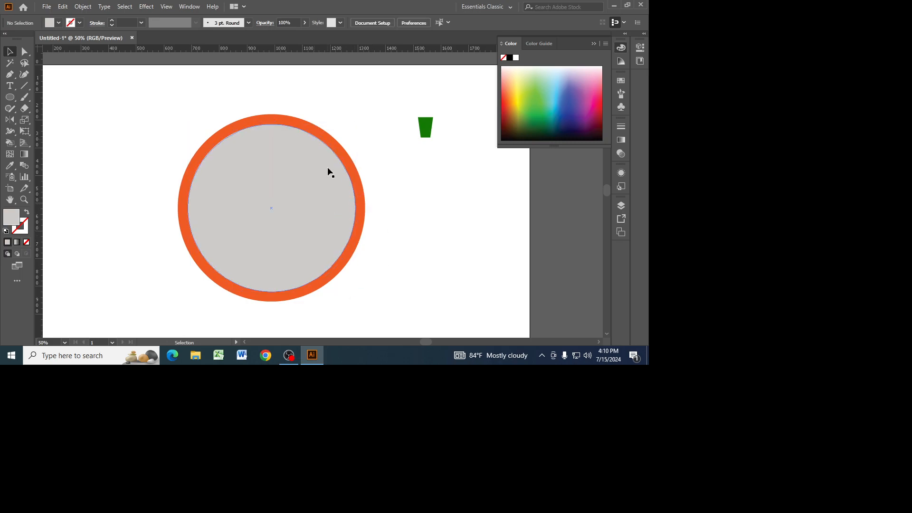
Move the gray circle out to the lower right of the ring, and return it to the ring's center.
left_click(261, 175)
left_click_drag(261, 176, 476, 251)
left_click(293, 127)
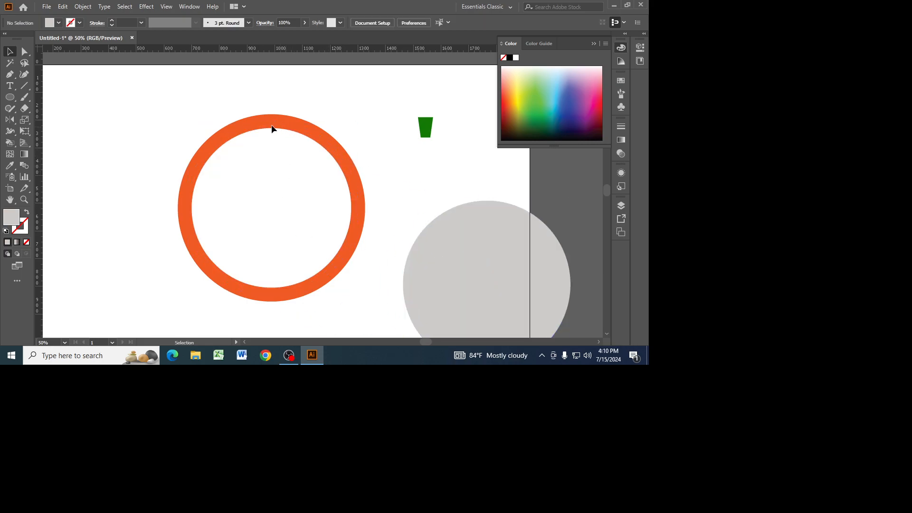
left_click_drag(132, 112, 286, 229)
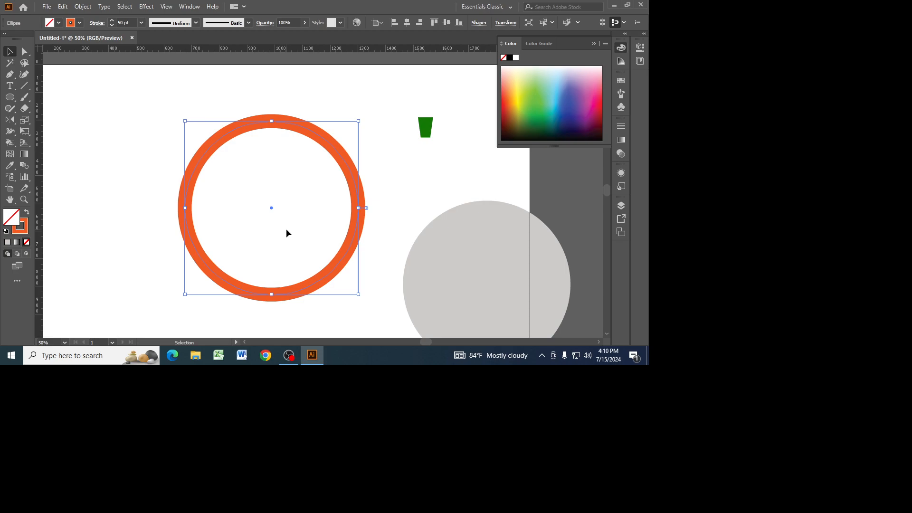
left_click(486, 289)
left_click_drag(486, 288, 273, 212)
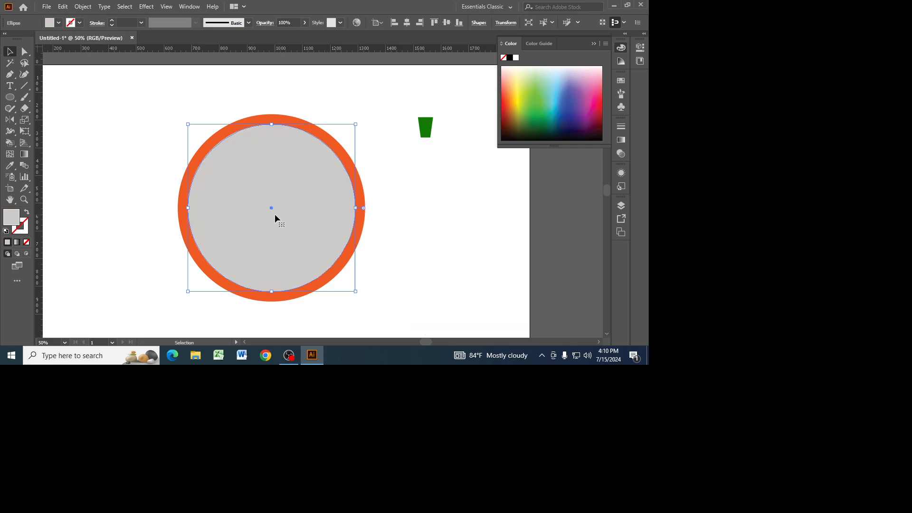
Move the gray circle to the lower left of the ring, and align it to the ring's horizontal and vertical center.
left_click_drag(272, 215, 190, 301)
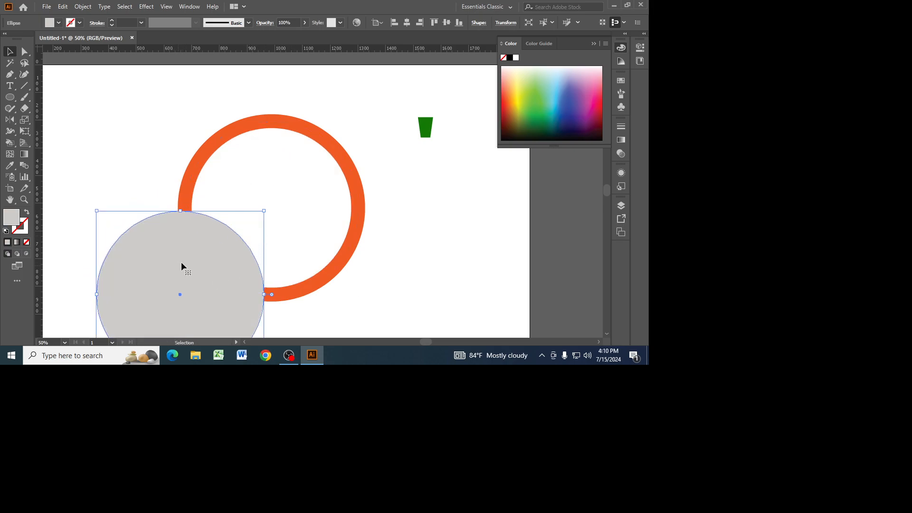
left_click(223, 139, "shift")
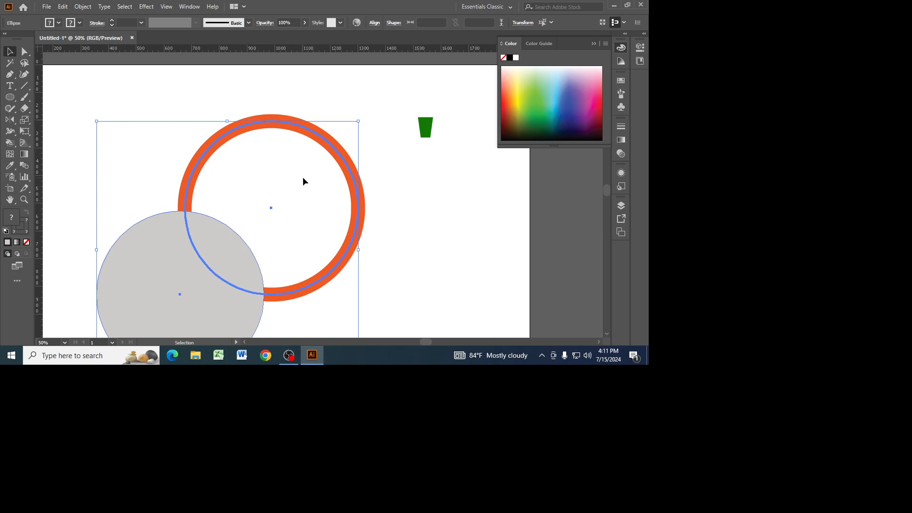
left_click(374, 23)
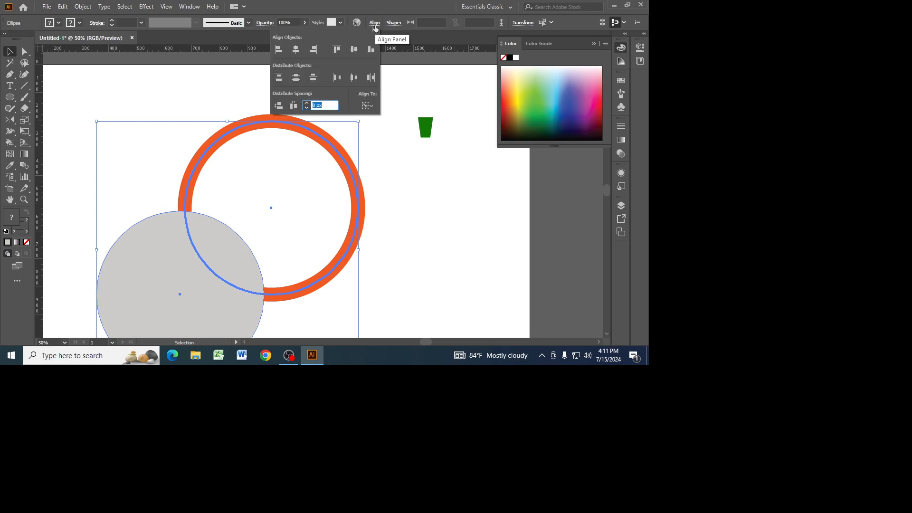
left_click(296, 50)
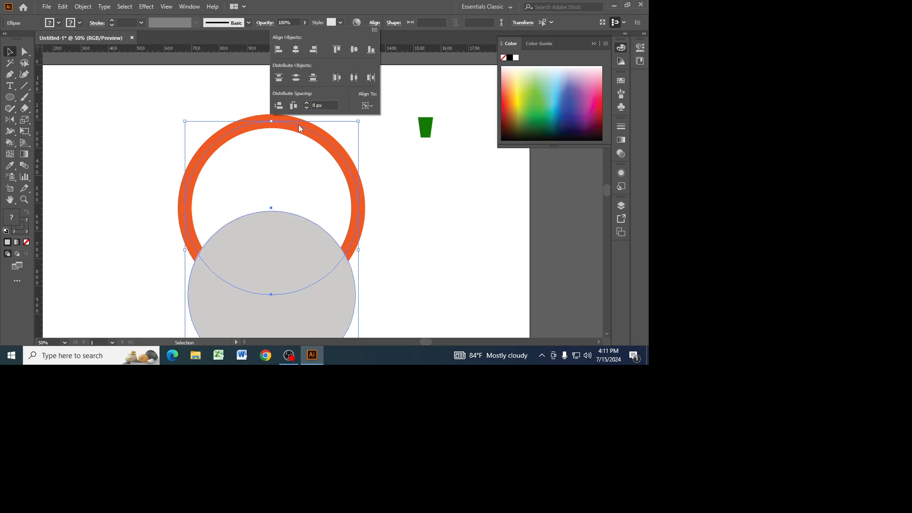
left_click(354, 51)
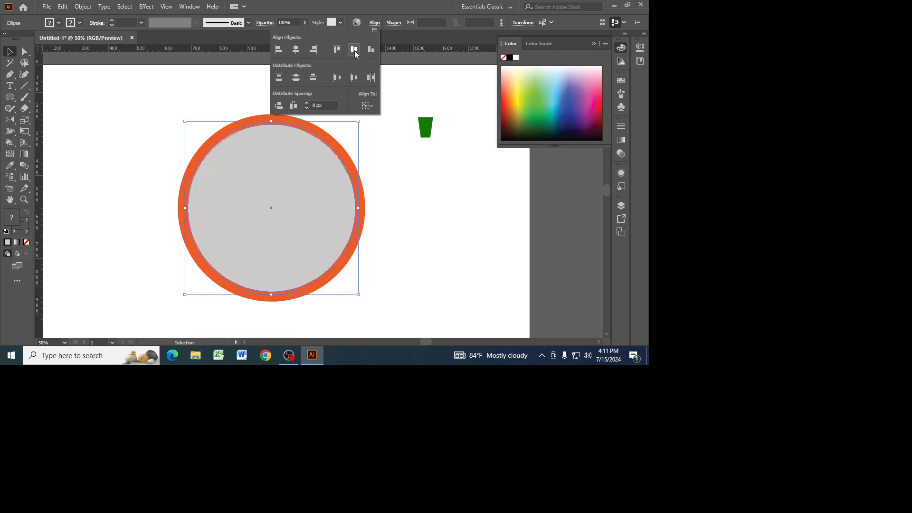
left_click(392, 197)
Move the gray circle aside once more and re-center it horizontally and vertically on the orange ring as the key object.
left_click_drag(281, 212, 111, 282)
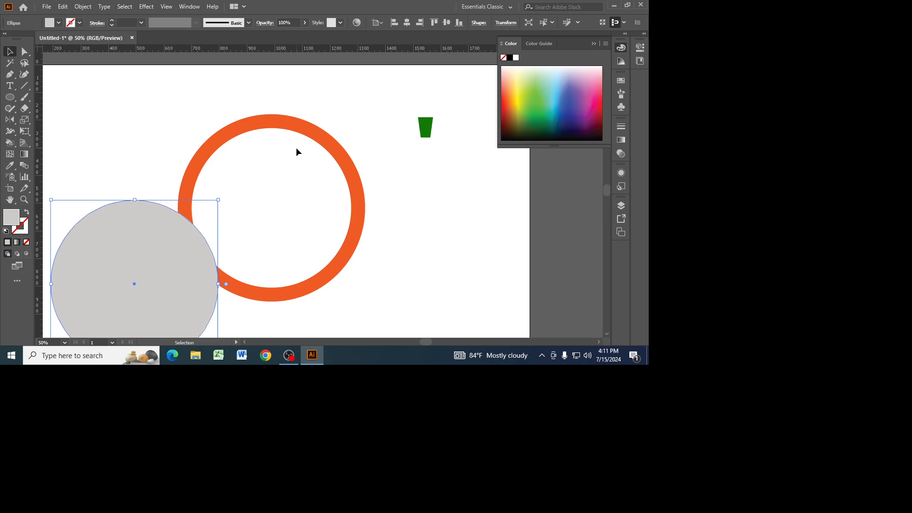
left_click_drag(110, 125, 279, 297)
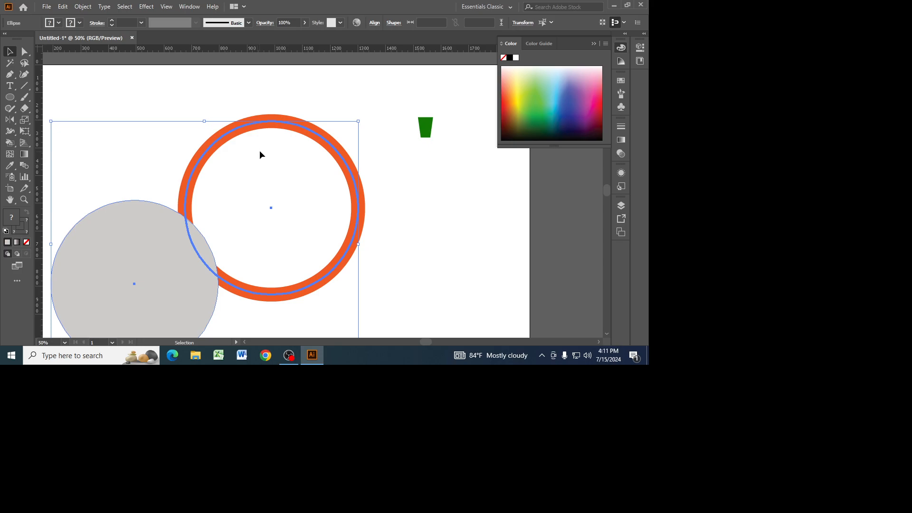
left_click(374, 22)
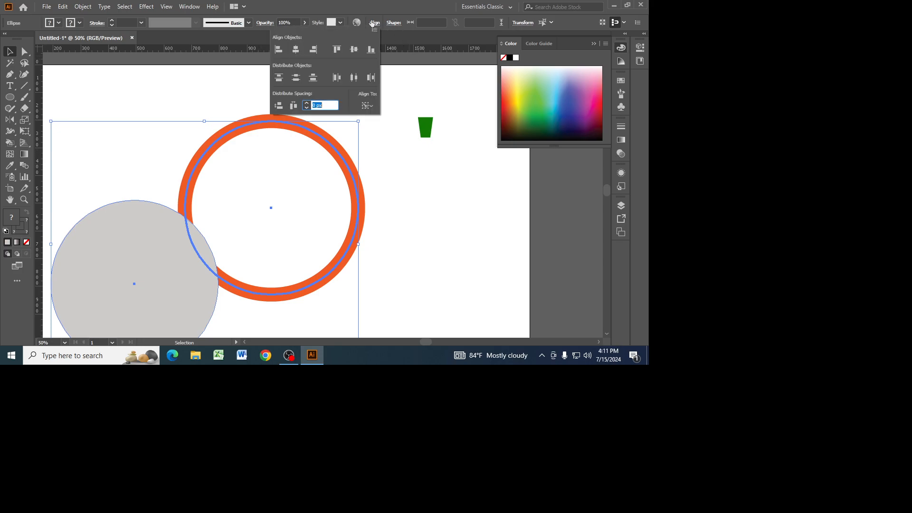
left_click(295, 51)
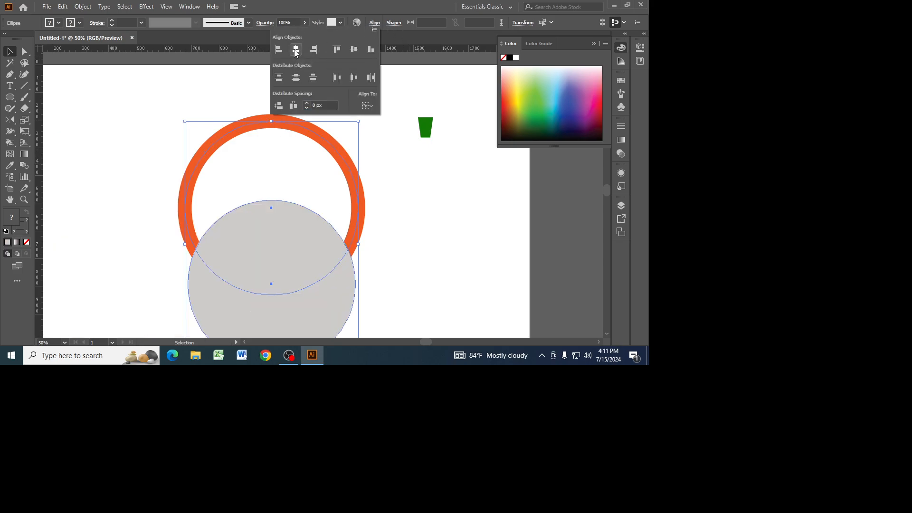
left_click(353, 51)
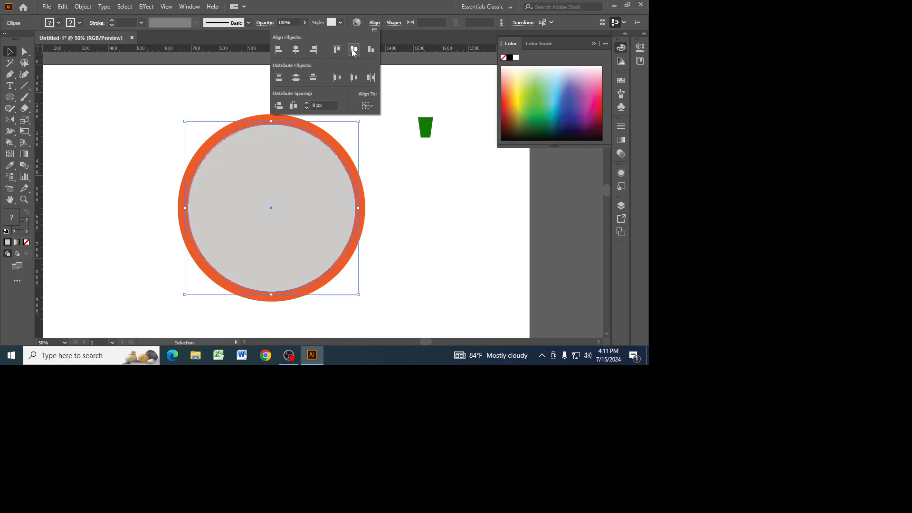
left_click(368, 106)
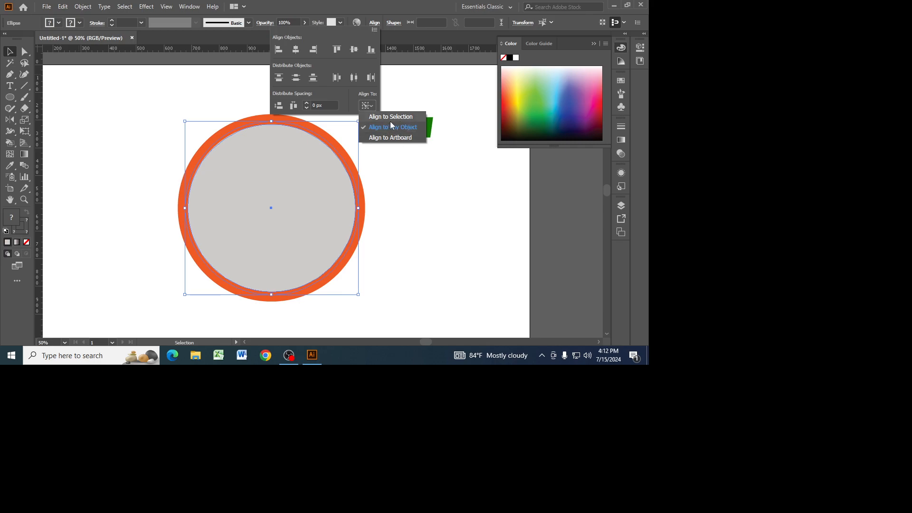
left_click(178, 114)
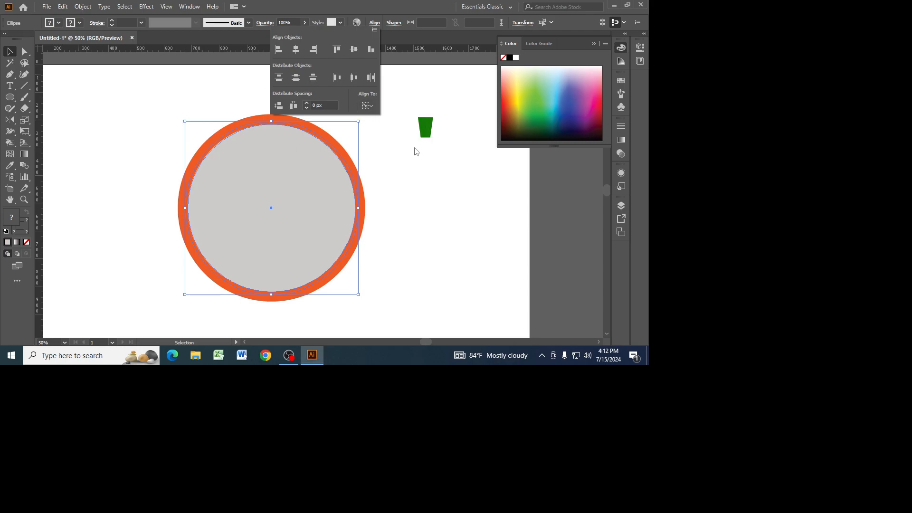
left_click(431, 185)
left_click(415, 180)
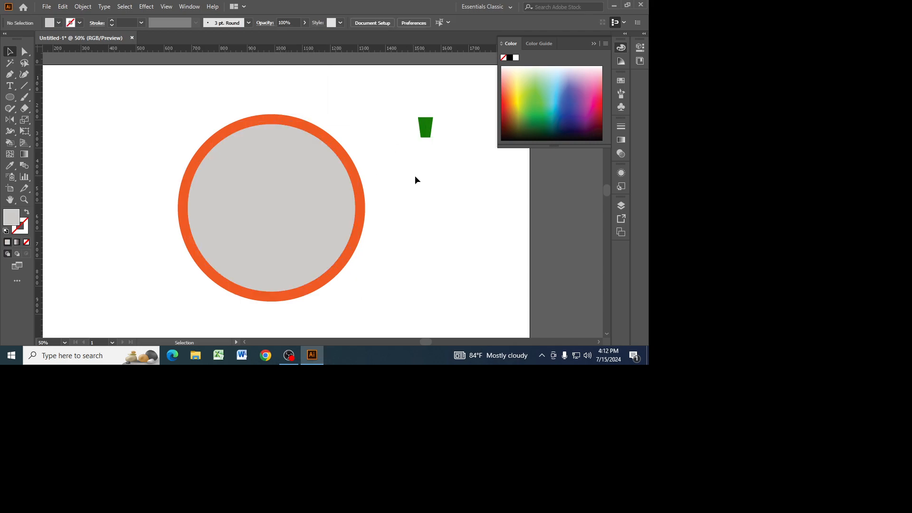
left_click(348, 169)
left_click(367, 150)
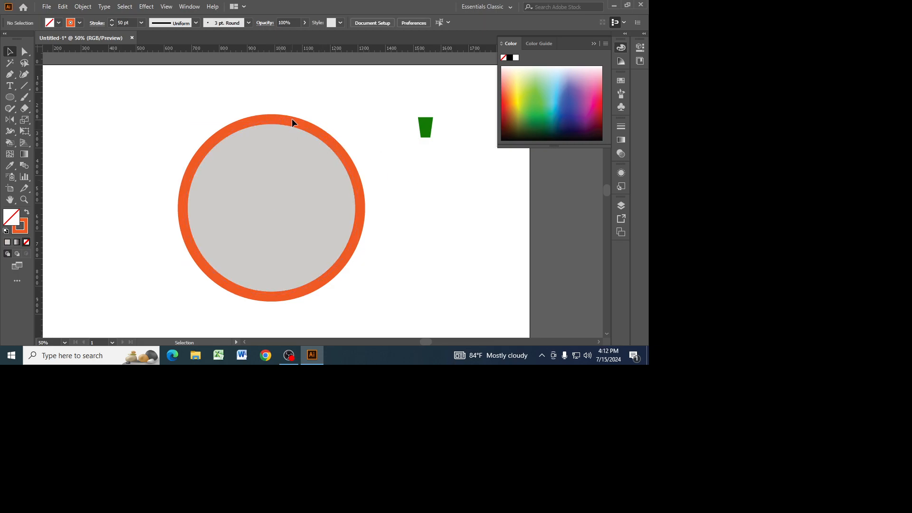
Bring the orange ring to the front, above the gray circle.
left_click(319, 135)
right_click(320, 133)
mouse_move(382, 289)
left_click(449, 290)
left_click(452, 238)
left_click(332, 146)
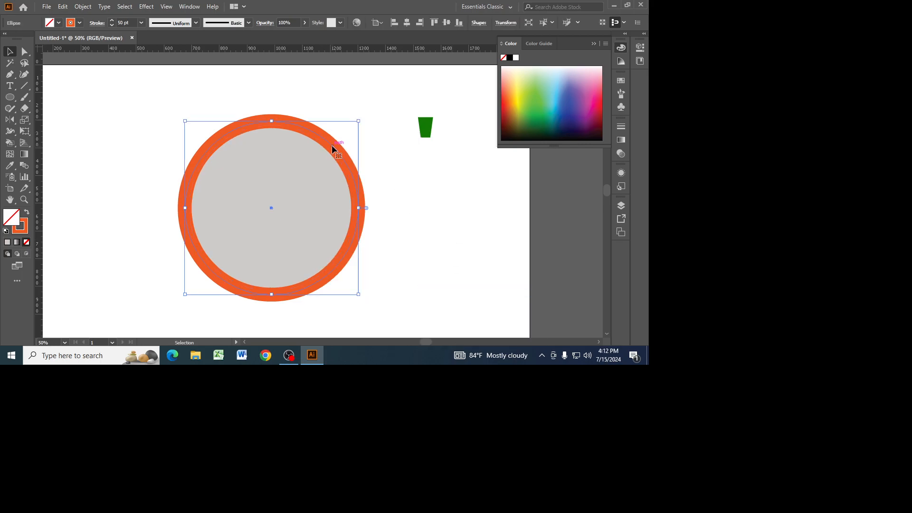
left_click(399, 190)
Move the green tapered shape to the top center of the ring's inner edge and bring it forward above the gray circle.
left_click_drag(427, 128, 271, 138)
left_click_drag(274, 175, 275, 133)
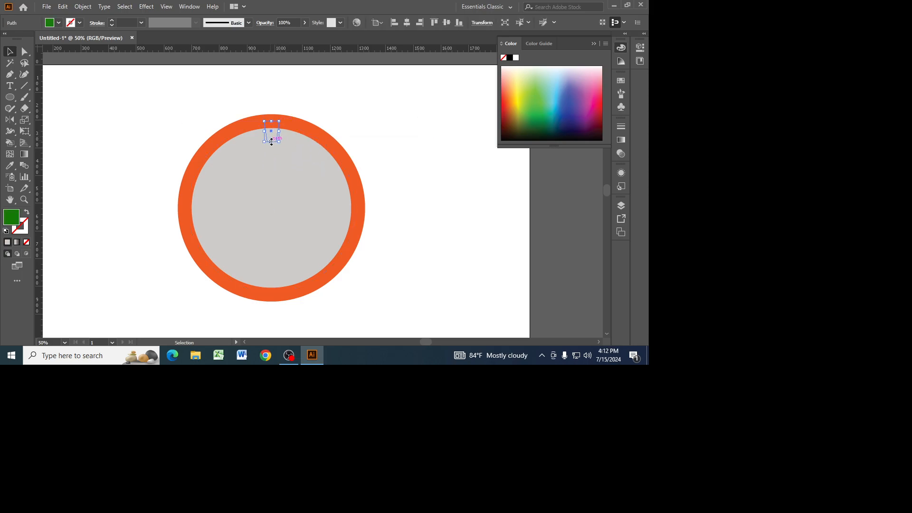
left_click(275, 135, "shift")
right_click(275, 131)
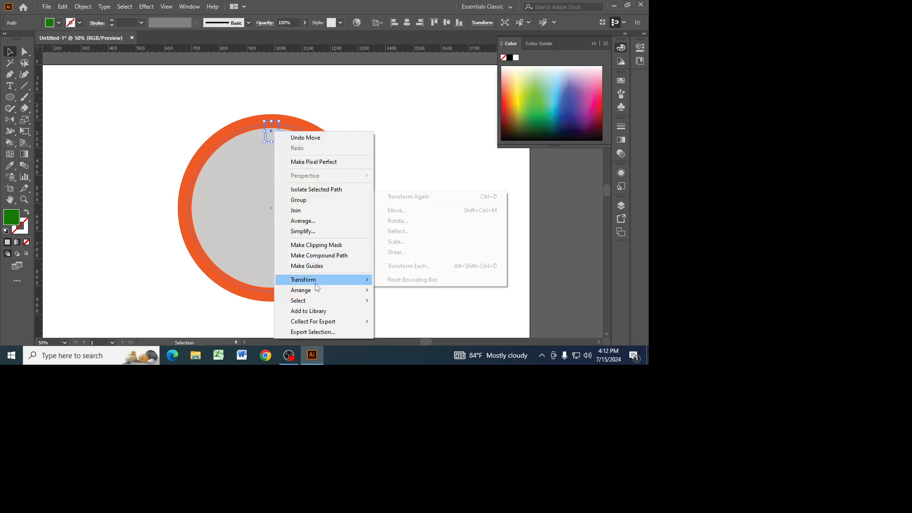
mouse_move(315, 290)
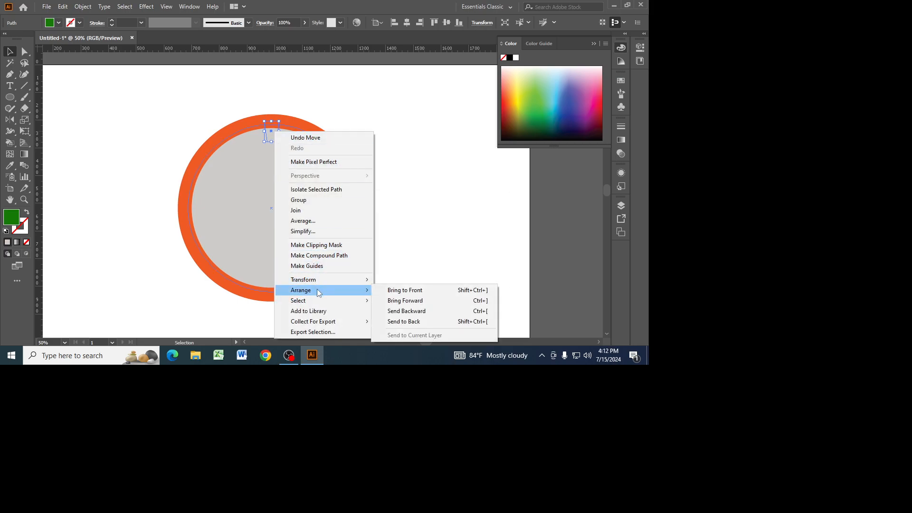
left_click(407, 300)
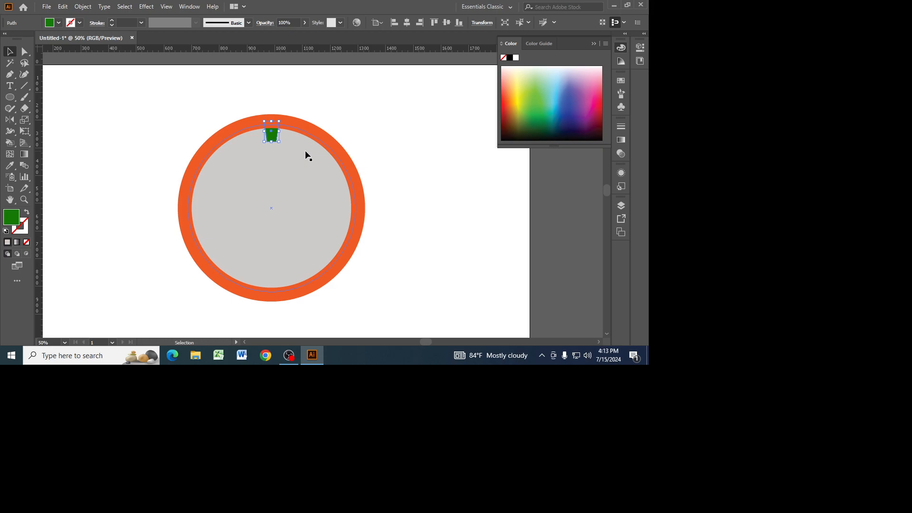
Bring the green tapered shape to the front of the ring, and send it one level backward behind the ring again.
right_click(273, 138)
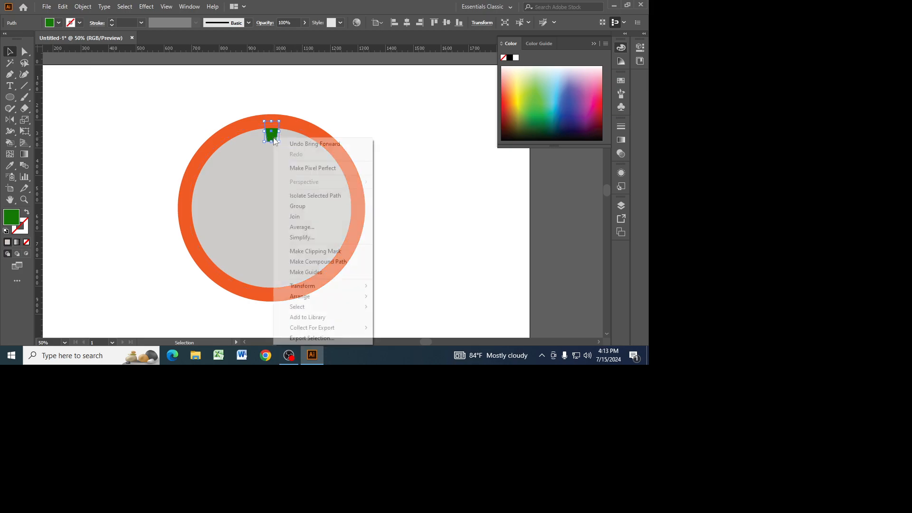
mouse_move(325, 297)
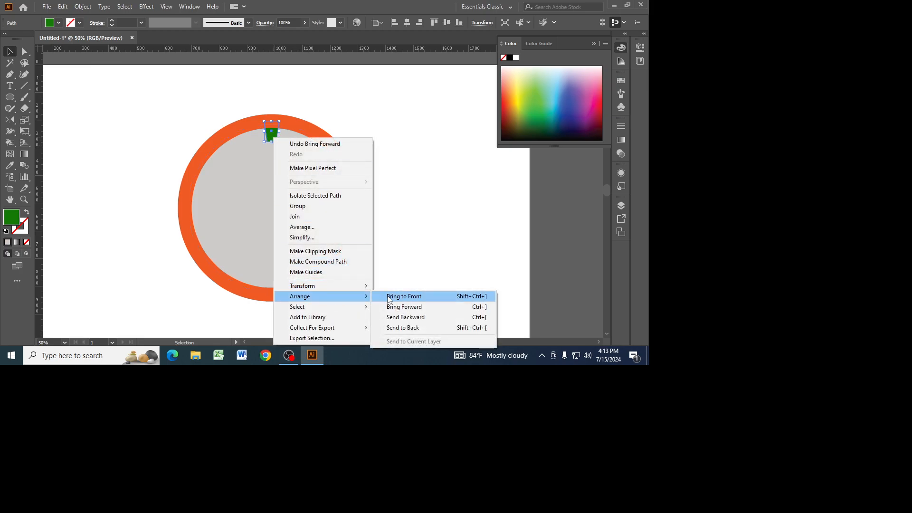
left_click(391, 297)
left_click(418, 200)
left_click(271, 131)
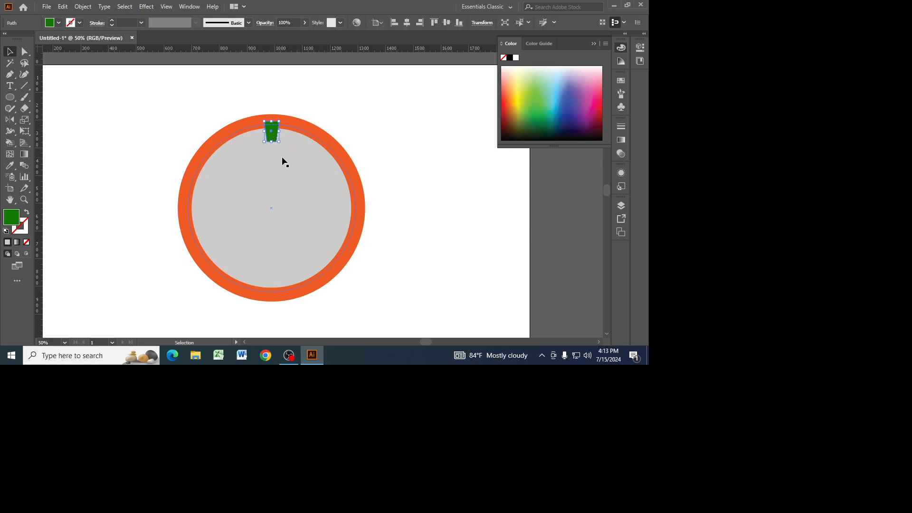
right_click(275, 134)
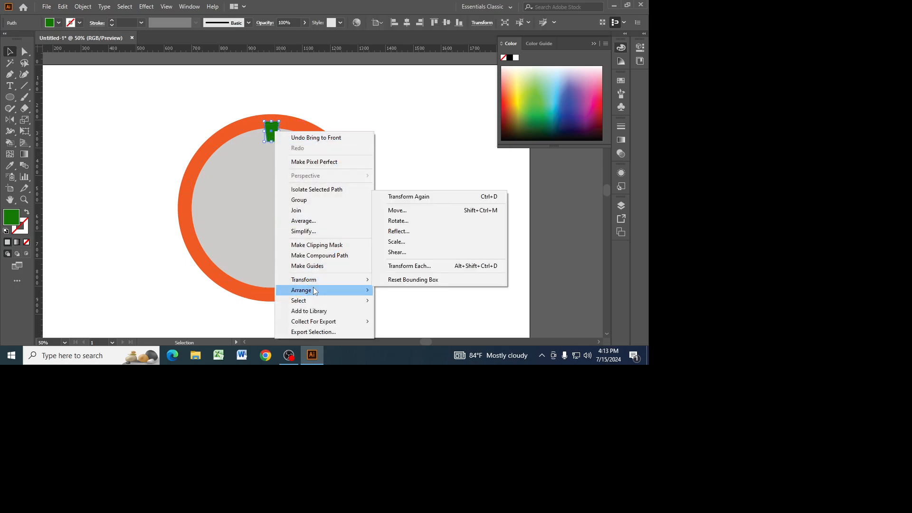
mouse_move(313, 289)
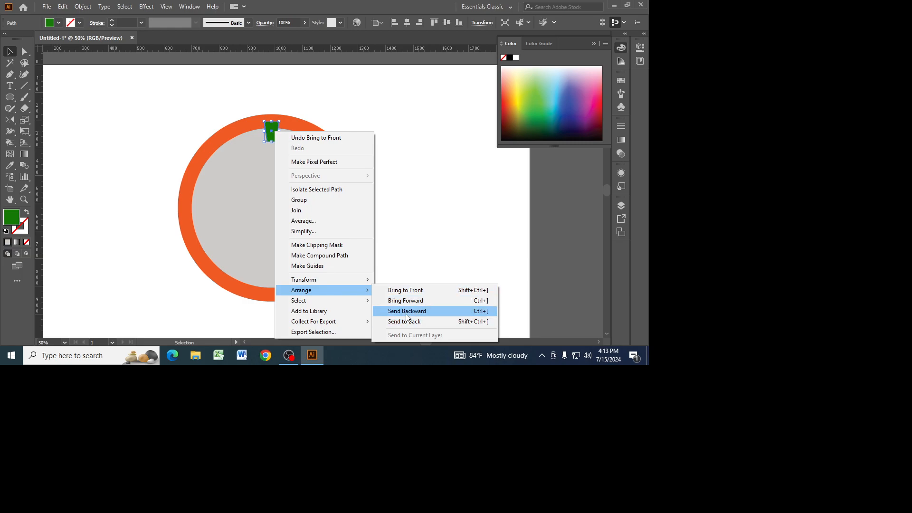
left_click(406, 311)
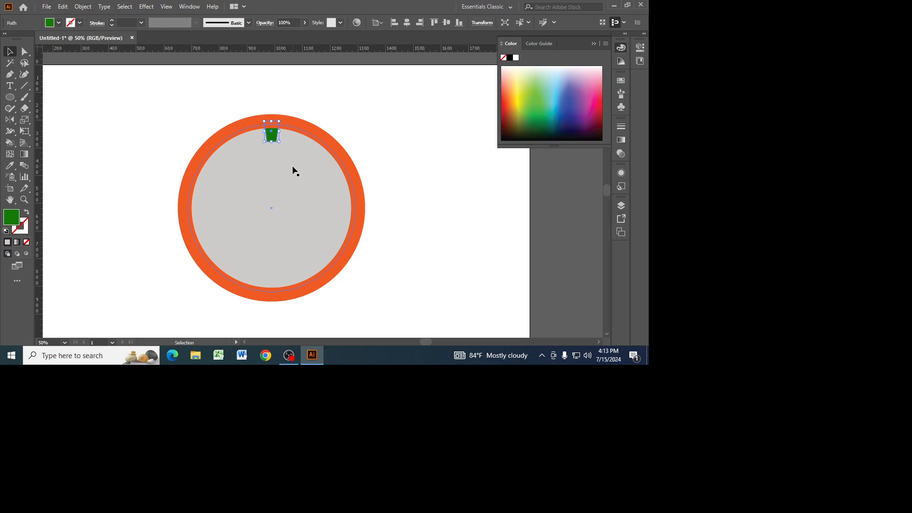
left_click(412, 153)
Rotate a copy of the green tapered shape by 360/12 degrees around the center of the circle.
left_click(271, 131)
left_click_drag(9, 119, 62, 123)
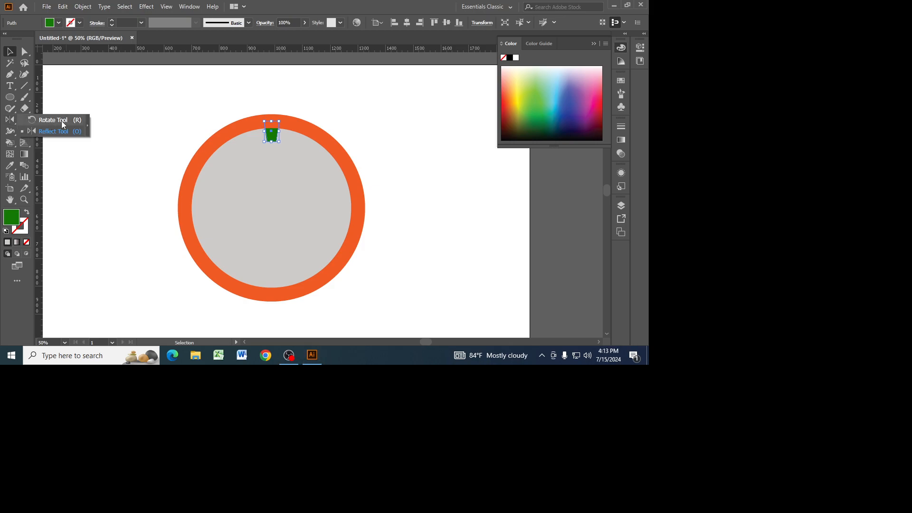
left_click(61, 121)
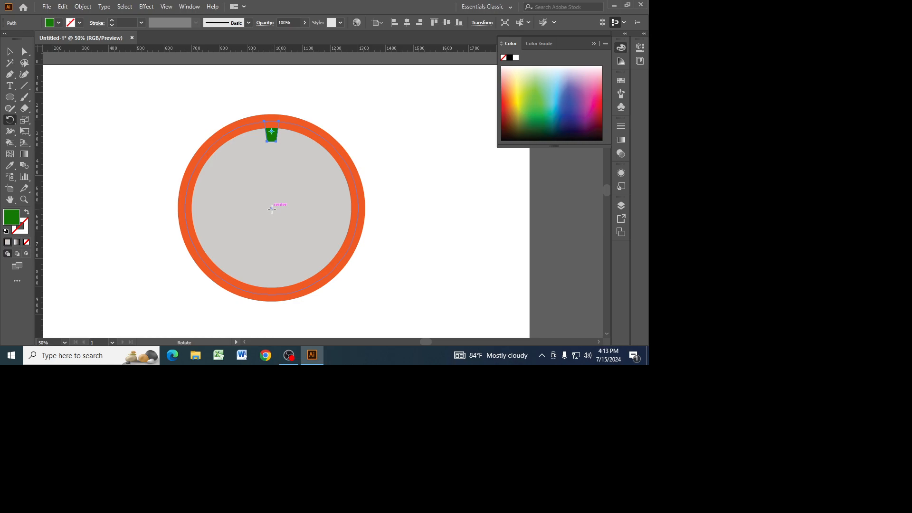
key("ctrl")
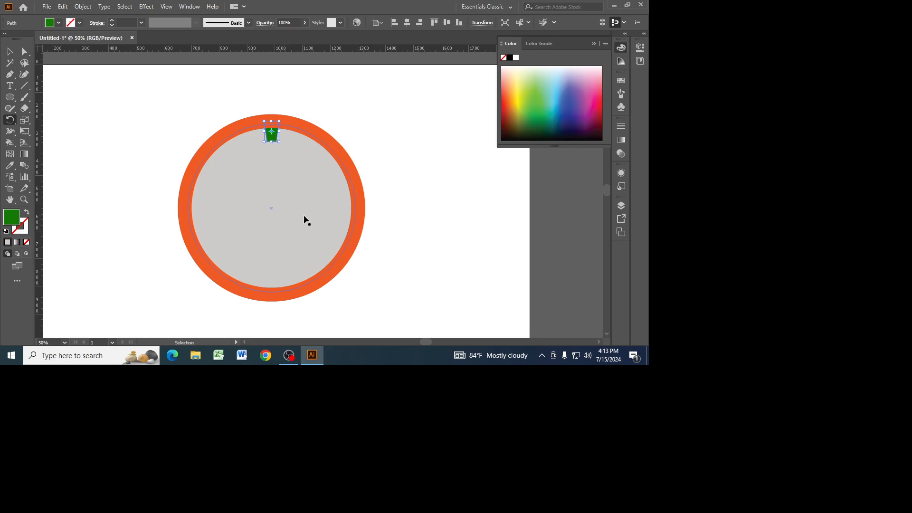
key("ctrl+y")
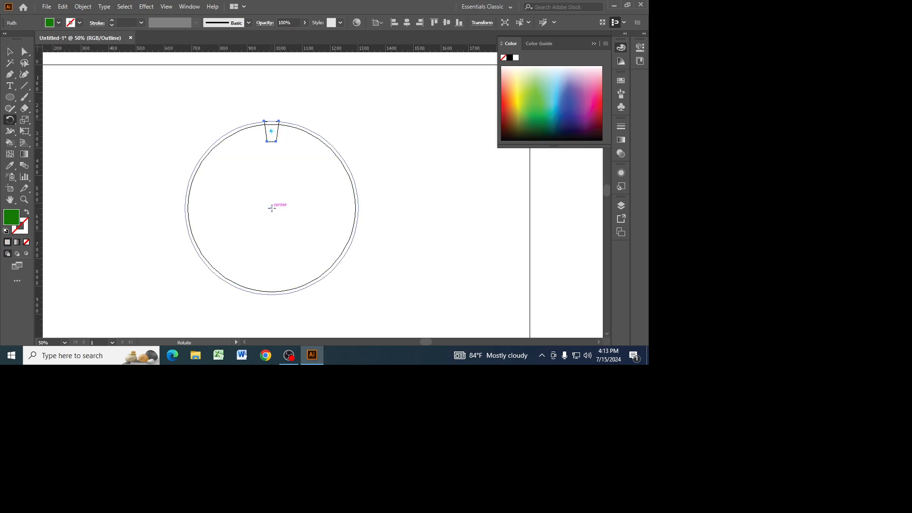
key("ctrl")
key("ctrl+y")
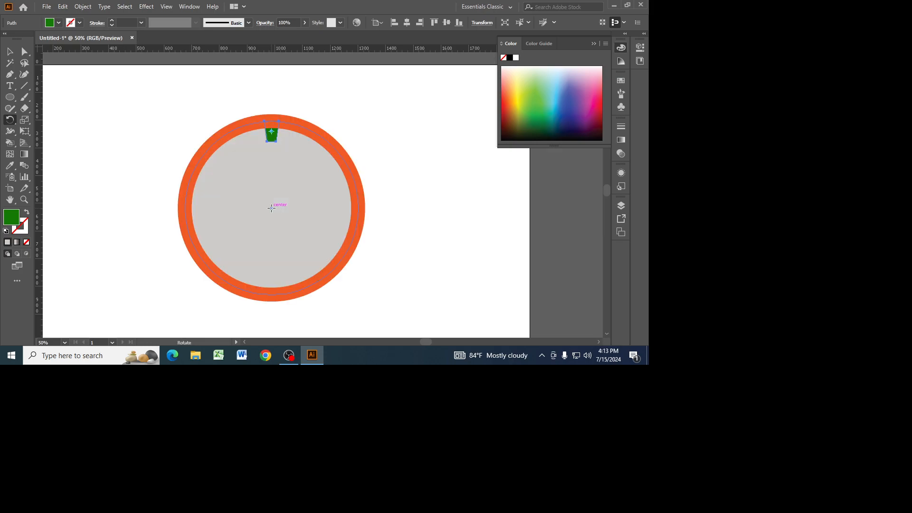
left_click(271, 208, "alt")
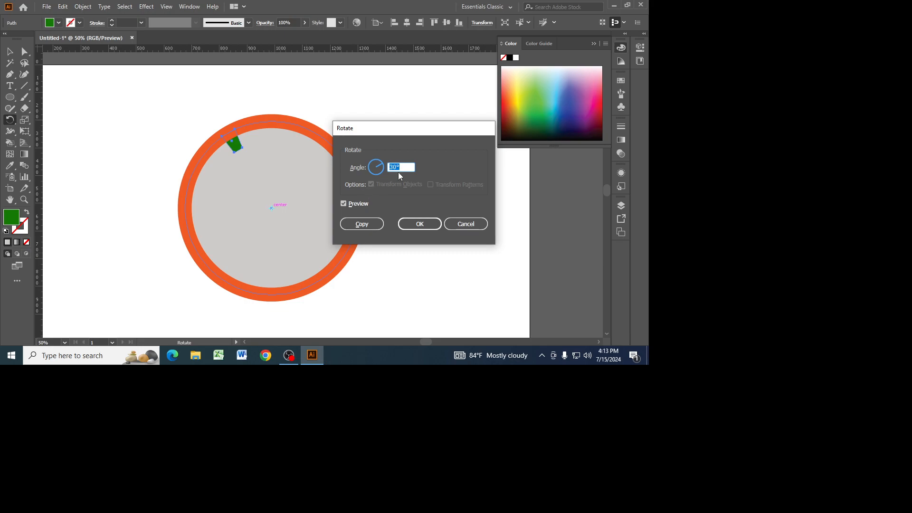
type("360/12")
left_click(365, 222)
Repeat the rotated copy until twelve green shapes are spaced evenly around the ring's inner edge.
key("ctrl+d")
key("ctrl+d")
key("ctrl+d")
key("ctrl+d")
key("ctrl+d")
key("ctrl+d")
key("ctrl+d")
key("ctrl+d")
key("ctrl+d")
key("ctrl+d")
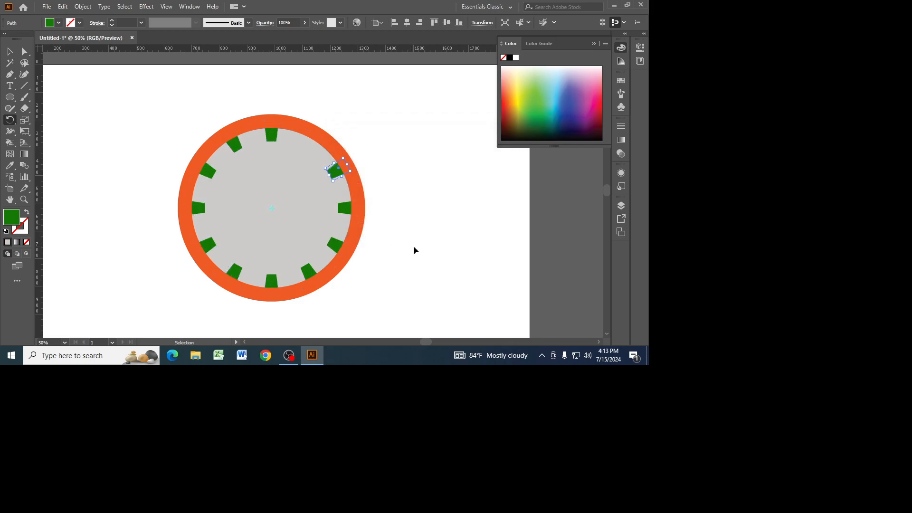
left_click(10, 51)
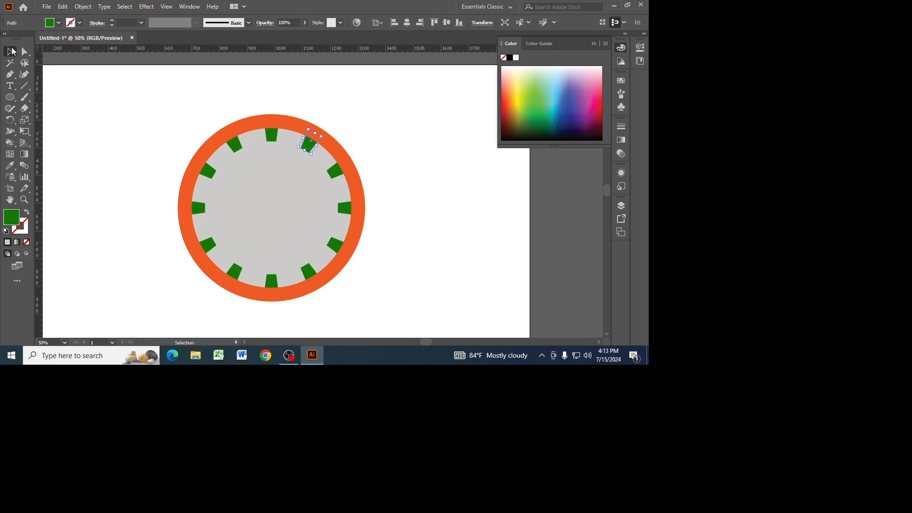
Draw a short vertical line on the blank artboard area to the upper left of the ring.
left_click(275, 135)
key("a")
key("ctrl+equal")
key("v")
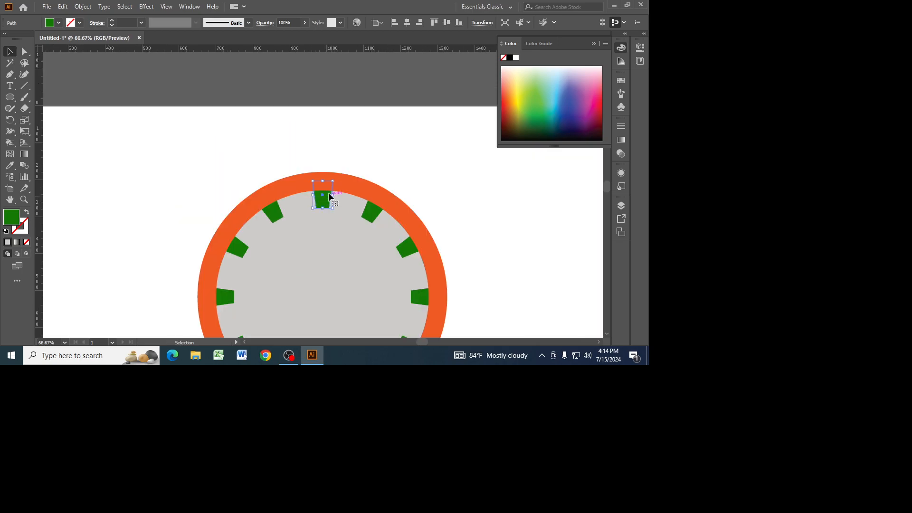
left_click_drag(26, 87, 59, 90)
mouse_move(187, 139)
left_mouse_down()
mouse_move(186, 175)
mouse_move(186, 150)
left_mouse_up()
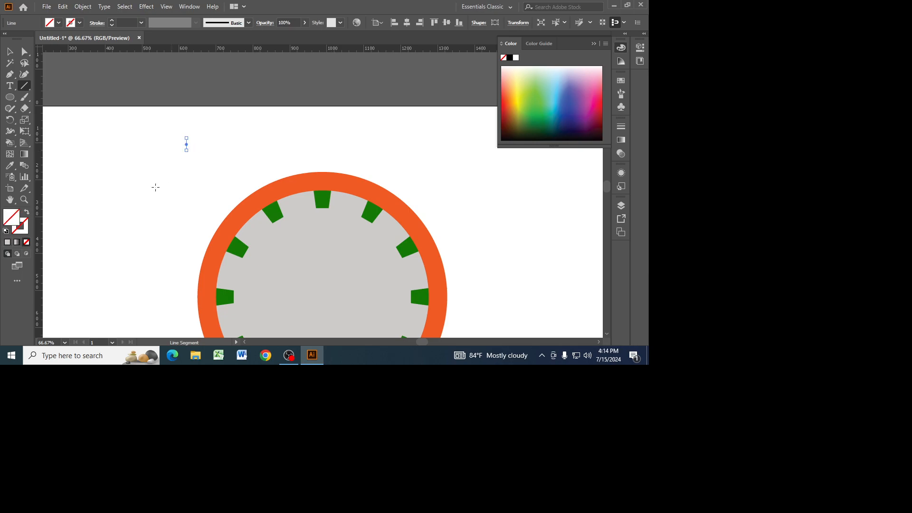
Give the short line a black stroke with a weight of 3 pt.
left_click(79, 23)
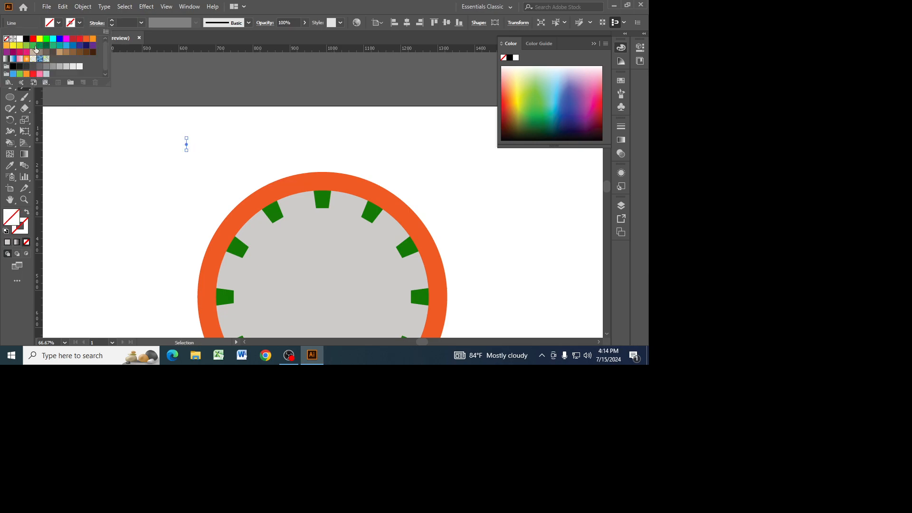
left_click(26, 40)
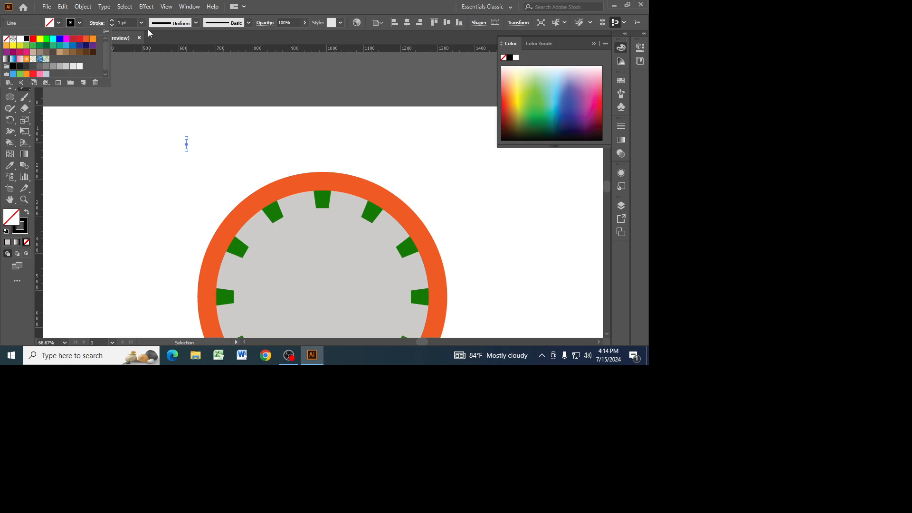
left_click(112, 21)
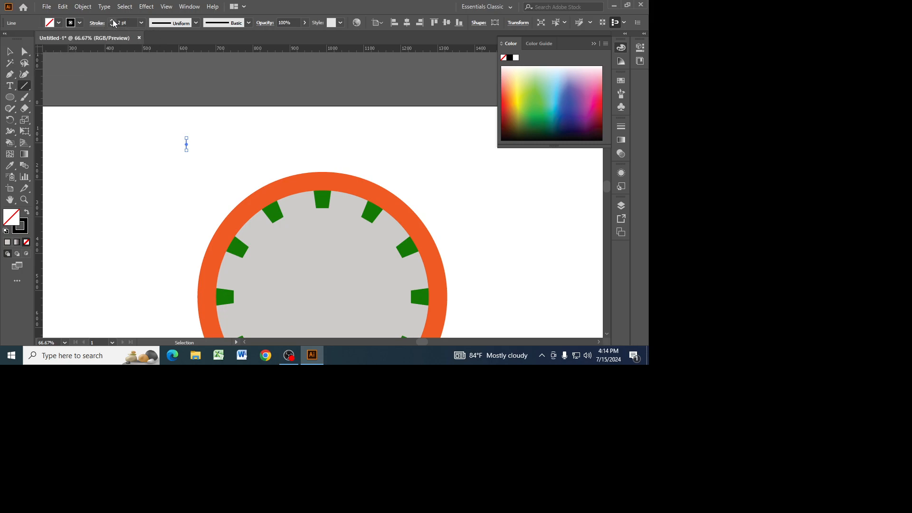
left_click(10, 51)
left_click(137, 141)
Center the black line over the topmost green shape at the ring's inner edge and send it one level backward behind the ring.
left_click_drag(186, 146, 323, 196)
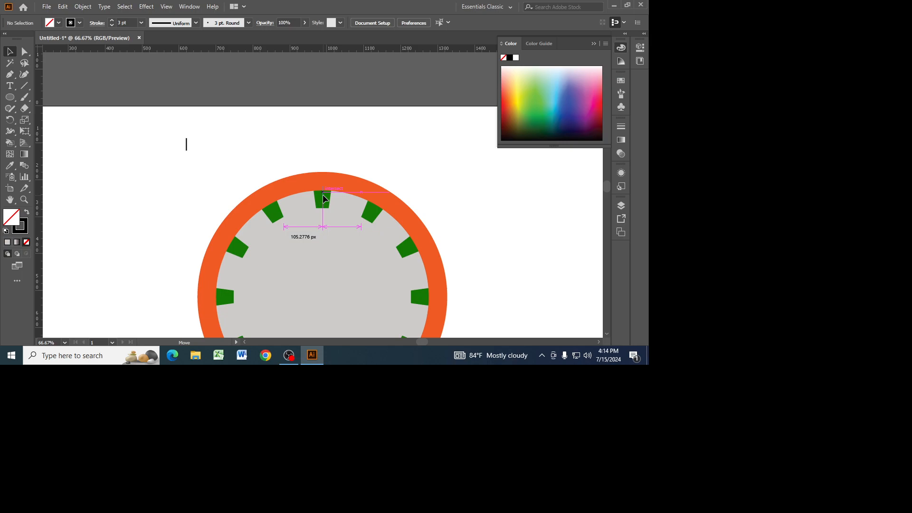
left_click_drag(323, 194, 323, 195)
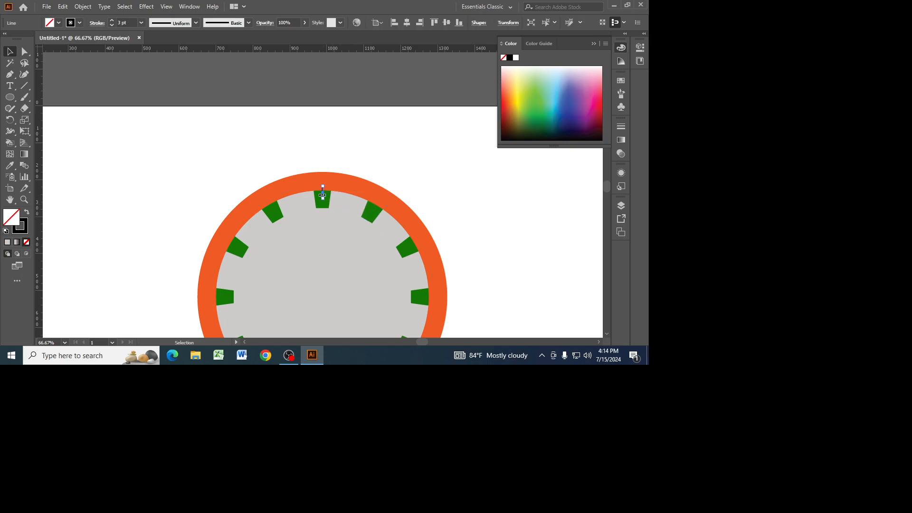
right_click(322, 196)
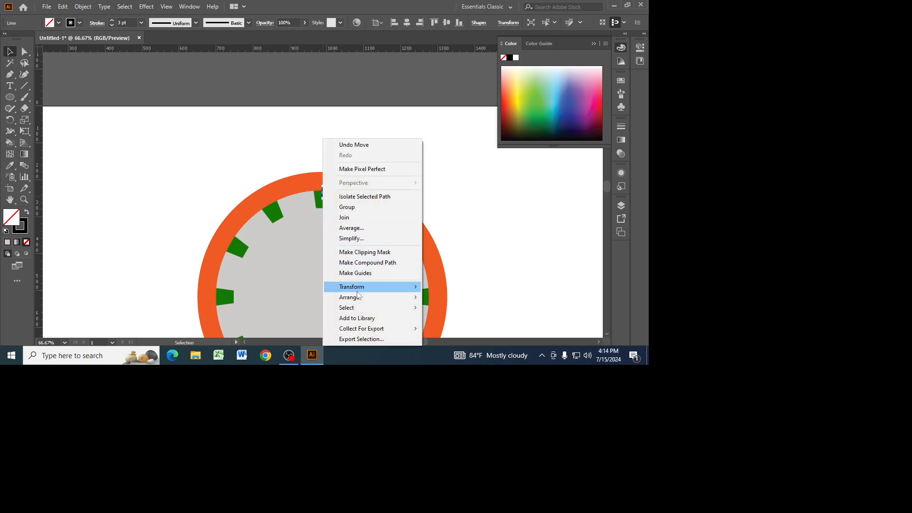
mouse_move(354, 296)
left_click(456, 318)
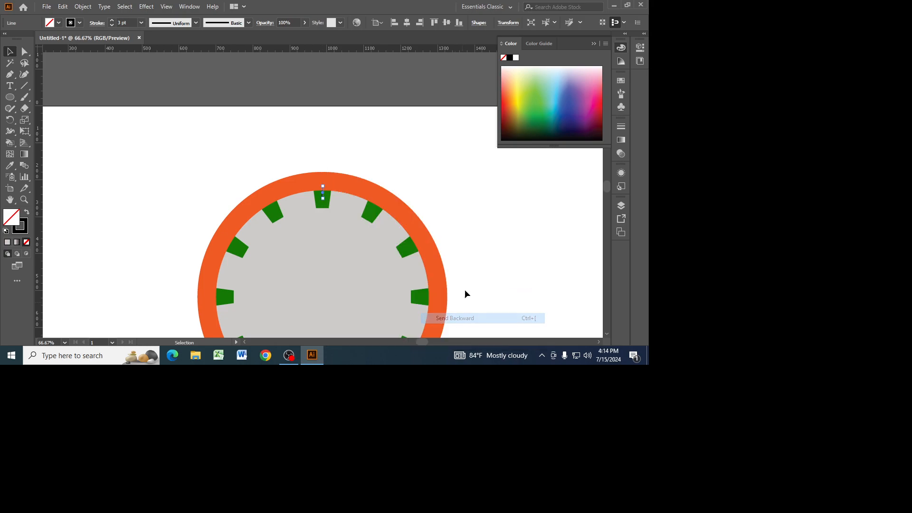
left_click(476, 190)
Rotate a copy of the black line by 360/60 degrees around the center of the circle.
key("ctrl+equal")
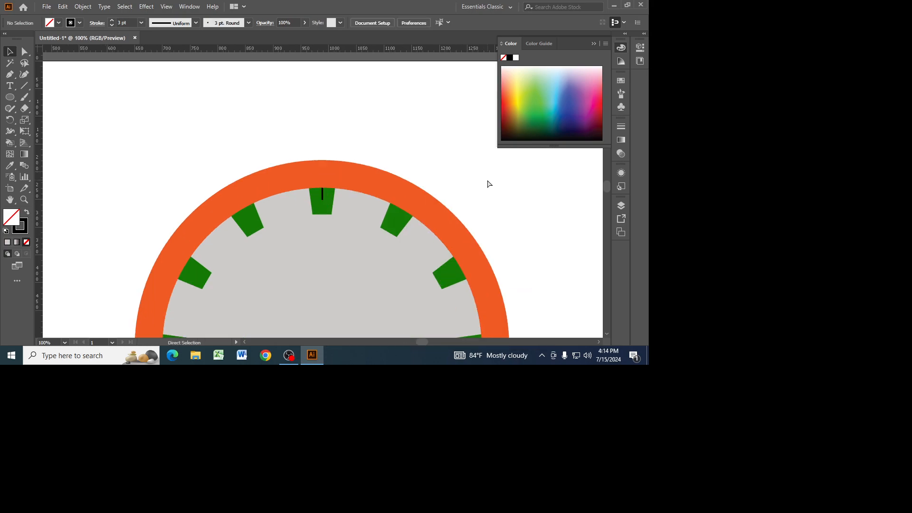
key("ctrl+minus")
key("ctrl+minus")
key("ctrl+minus")
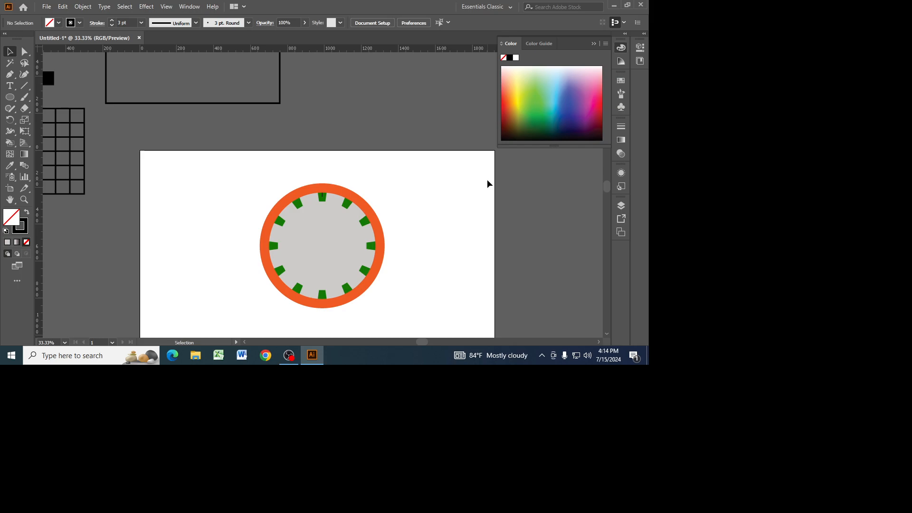
left_click(323, 198)
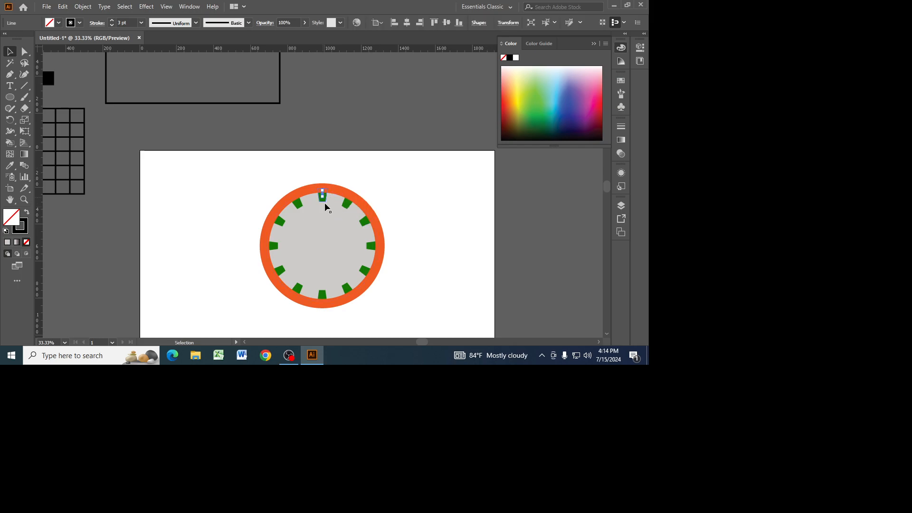
left_click_drag(10, 120, 47, 122)
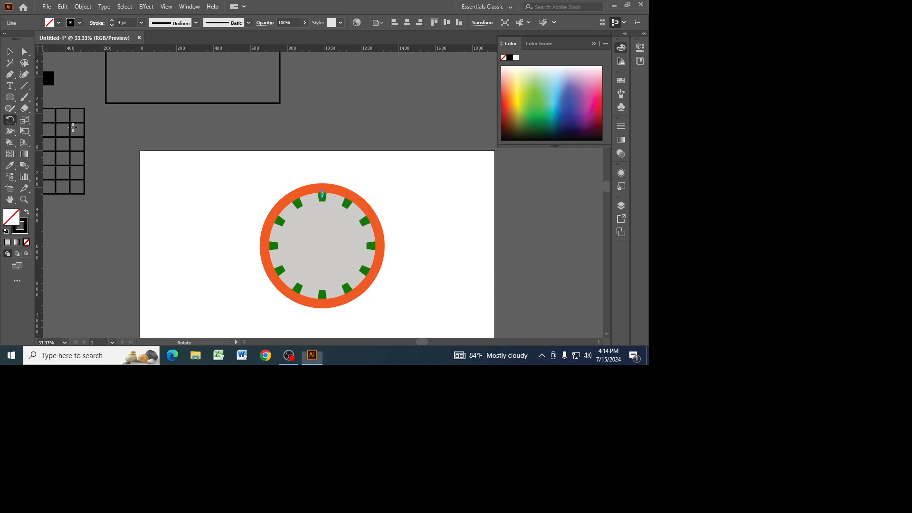
left_click(322, 245, "alt")
type("360/60")
left_click(361, 224)
Repeat the rotated line copy until sixty tick marks go all the way around the dial, and clear the selection.
key("ctrl+d")
key("ctrl+d")
key("ctrl+d")
key("ctrl+d")
key("ctrl+d")
key("ctrl+d")
key("ctrl+d")
key("ctrl+d")
key("ctrl+d")
key("ctrl+d")
key("ctrl+d")
key("ctrl+d")
key("ctrl+d")
key("ctrl+d")
key("ctrl+d")
key("ctrl+d")
key("ctrl+d")
key("ctrl+d")
key("ctrl+d")
key("ctrl+d")
key("ctrl+d")
key("ctrl+d")
key("ctrl+d")
key("ctrl+d")
key("ctrl+d")
key("ctrl+d")
key("ctrl+d")
key("ctrl+d")
key("ctrl+d")
key("ctrl+d")
key("ctrl+d")
key("ctrl+d")
key("ctrl+d")
key("ctrl+d")
key("ctrl+d")
key("ctrl+d")
key("ctrl+d")
key("ctrl+d")
key("ctrl+d")
key("ctrl+d")
key("ctrl+d")
key("ctrl+d")
key("ctrl+d")
key("ctrl+d")
key("ctrl+d")
key("ctrl+d")
key("ctrl+d")
key("ctrl+d")
key("ctrl+d")
key("ctrl+d")
key("ctrl+d")
key("ctrl+d")
key("ctrl+d")
left_click(10, 52)
left_click(212, 207)
Delete the black ticks overlapping the green shapes at the 12, 1, 11, 10 and 2 o'clock positions.
key("ctrl+equal")
key("ctrl+equal")
key("ctrl+equal")
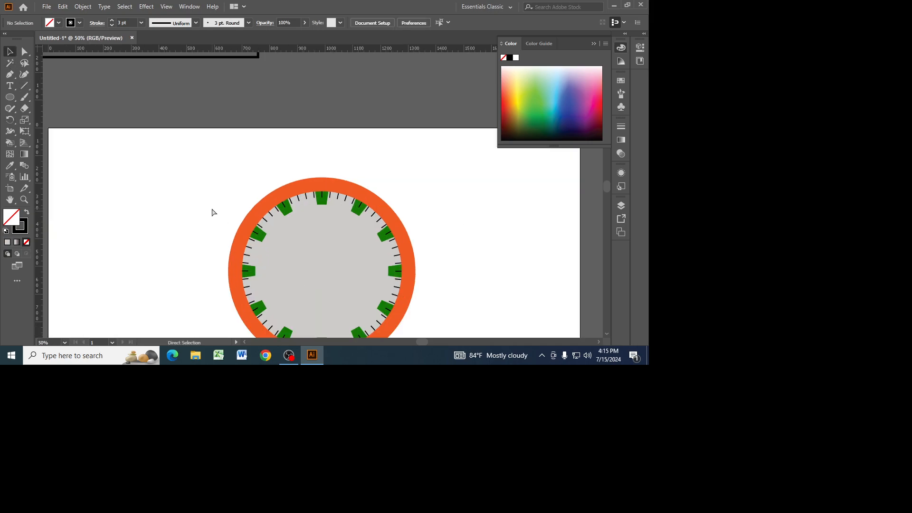
left_click(322, 194)
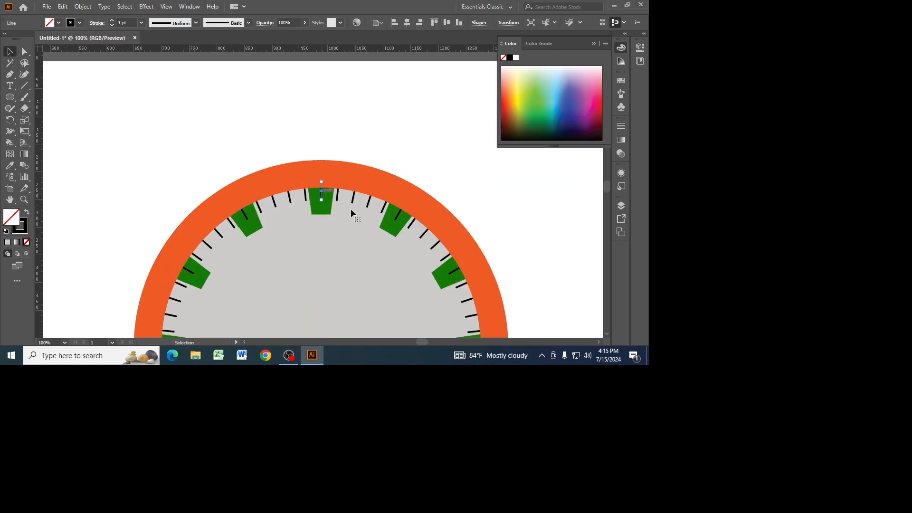
key("Delete")
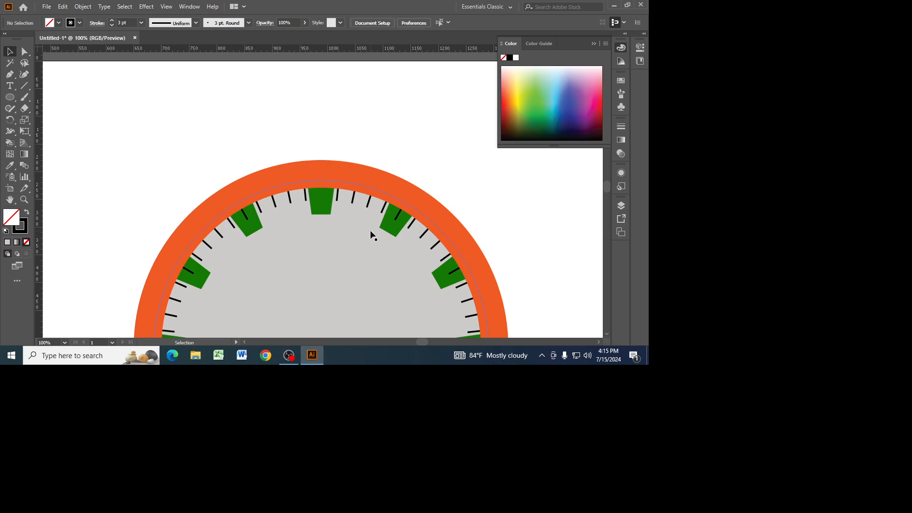
left_click(399, 217)
key("Delete")
left_click(246, 218)
key("Delete")
left_click(190, 273)
key("Delete")
left_click(452, 275)
key("Delete")
Delete the black tick overlapping the green shape at the 3 o'clock position.
left_click_drag(537, 300, 477, 165)
left_click(412, 198)
key("Delete")
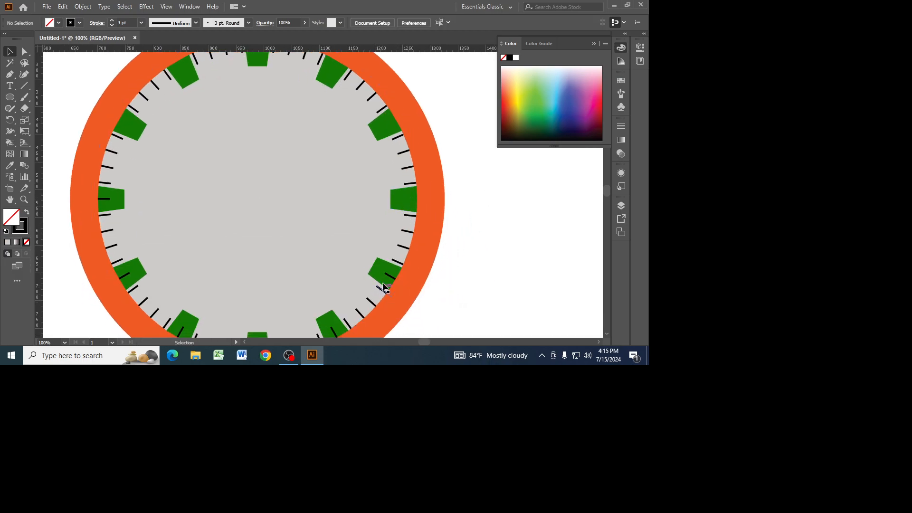
Delete the black ticks overlapping the green shapes at the 4, 5, 7, 8 and 9 o'clock positions.
left_click(388, 275)
key("Delete")
left_click(333, 329)
key("Delete")
left_click(182, 327)
key("Delete")
left_click(124, 274)
key("Delete")
left_click(109, 201)
key("Delete")
Delete the black tick overlapping the green shape at the 6 o'clock position.
scroll(310, 264, "down", 3)
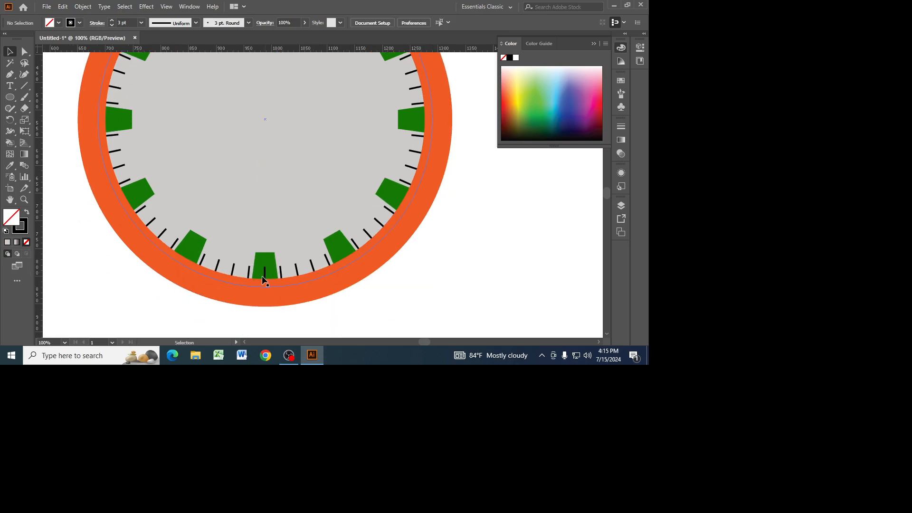
left_click(264, 271)
key("Delete")
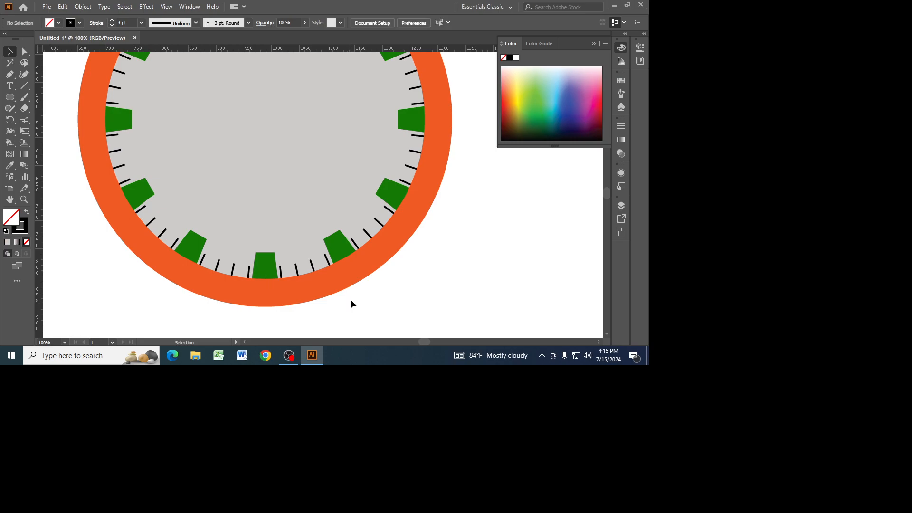
key("a")
key("v")
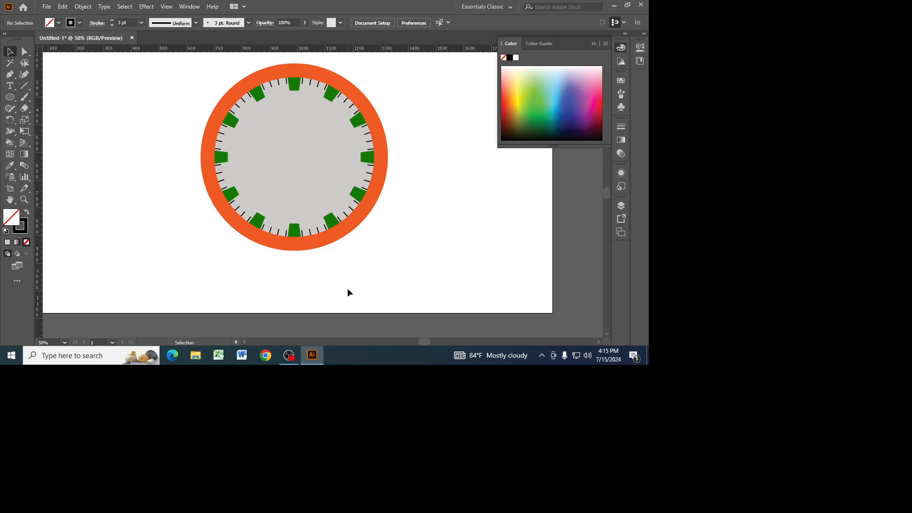
Draw a horizontal black line about 393 px long beside the clock's 10 o'clock side and set its stroke to 36 pt.
left_click(23, 85)
left_click(62, 86)
left_click_drag(67, 120, 177, 119)
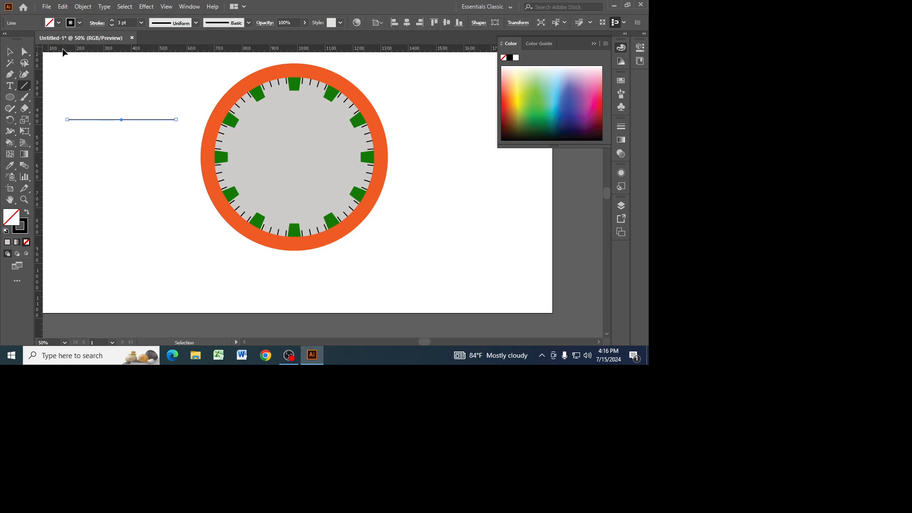
left_click(112, 21)
left_click(112, 21)
left_click(112, 22)
left_click(112, 22)
left_click(112, 21)
left_click(112, 21)
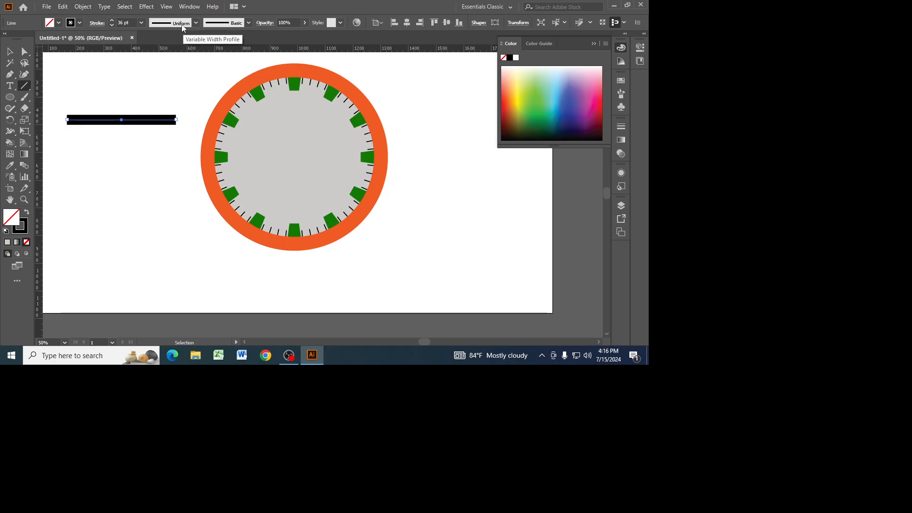
Apply Width Profile 4 to the thick line and raise its stroke to 61 pt.
left_click(195, 22)
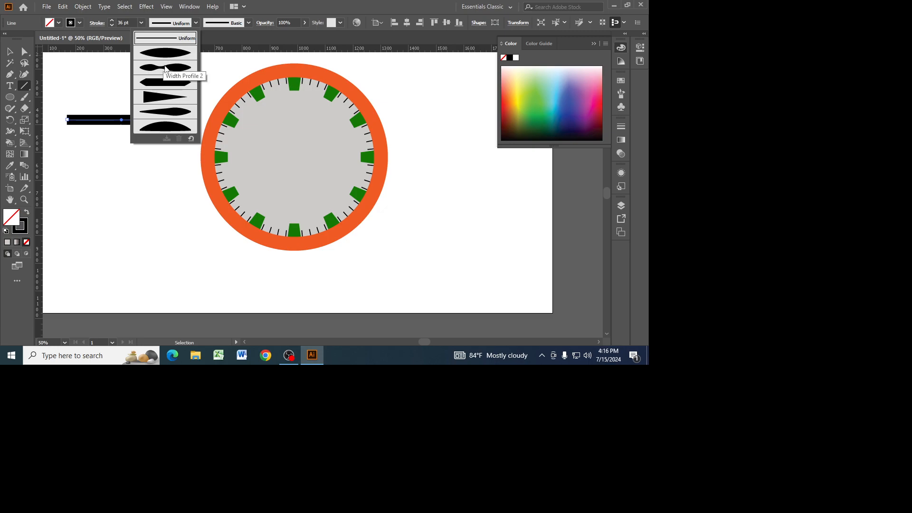
left_click(161, 98)
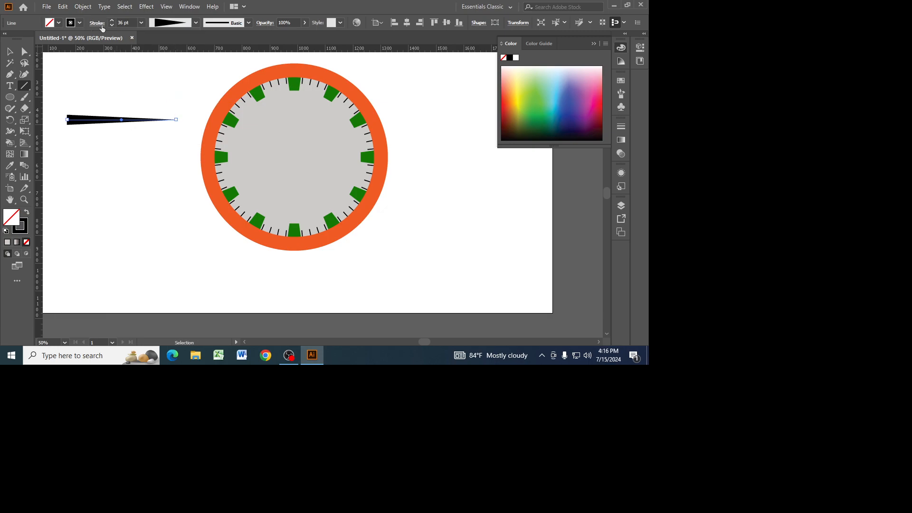
left_click_drag(112, 19, 113, 19)
Shorten the tapered wedge by moving its pointed end anchor inward along the line.
left_click(27, 53)
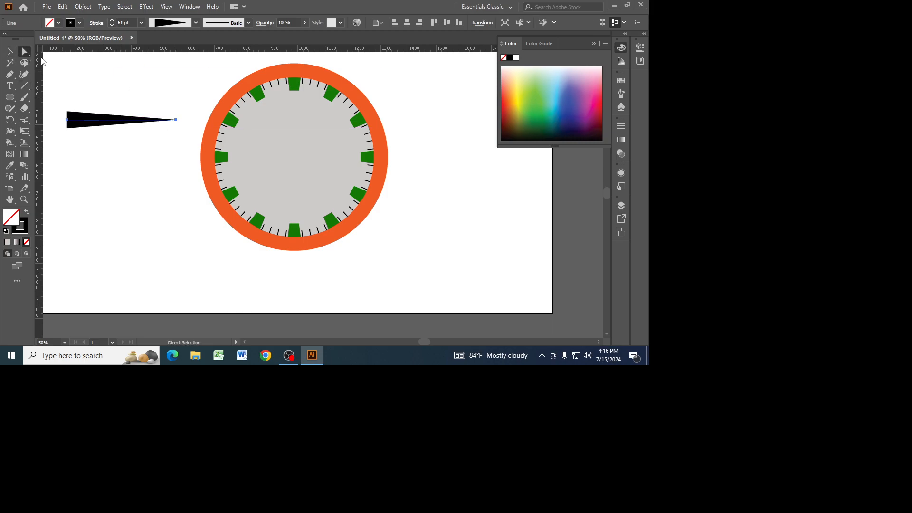
left_click(176, 119)
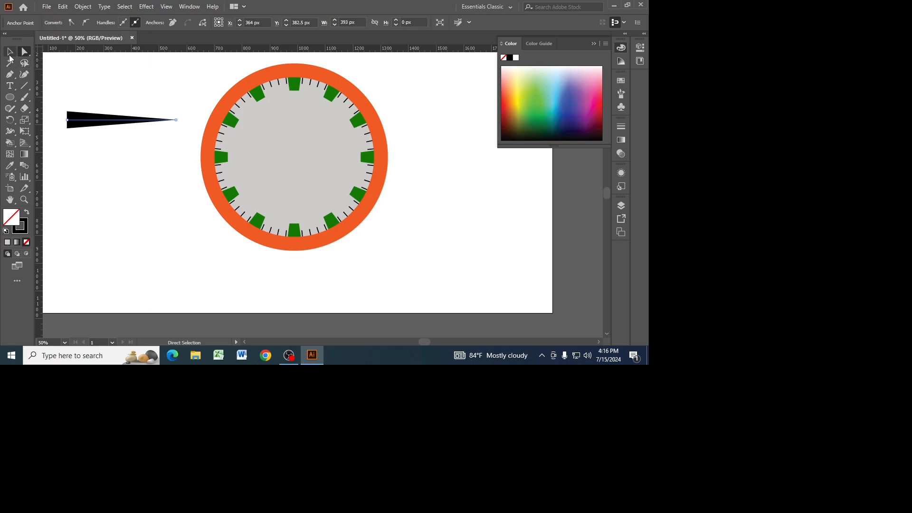
left_click_drag(176, 121, 135, 121)
left_click(86, 82)
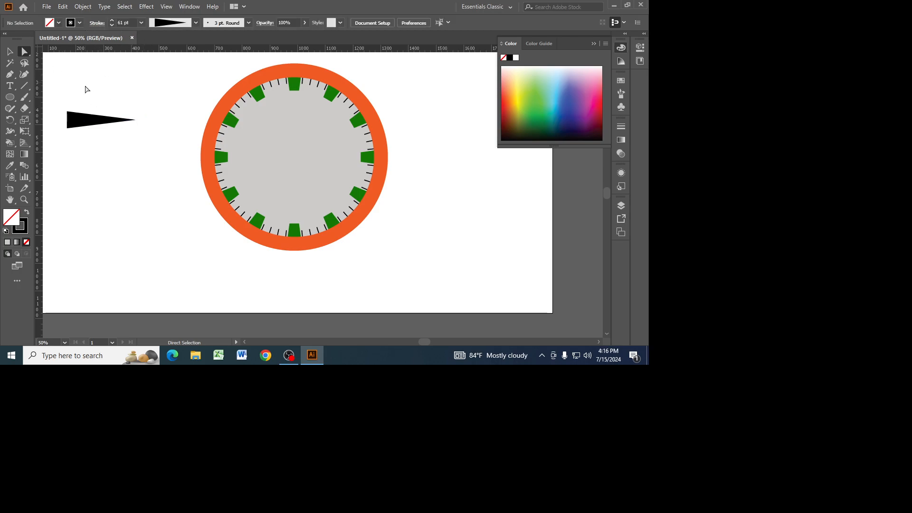
Set the shortened wedge's stroke to 44 pt.
left_click(89, 121)
left_click(10, 50)
left_click(112, 26)
left_click(112, 25)
left_click(112, 26)
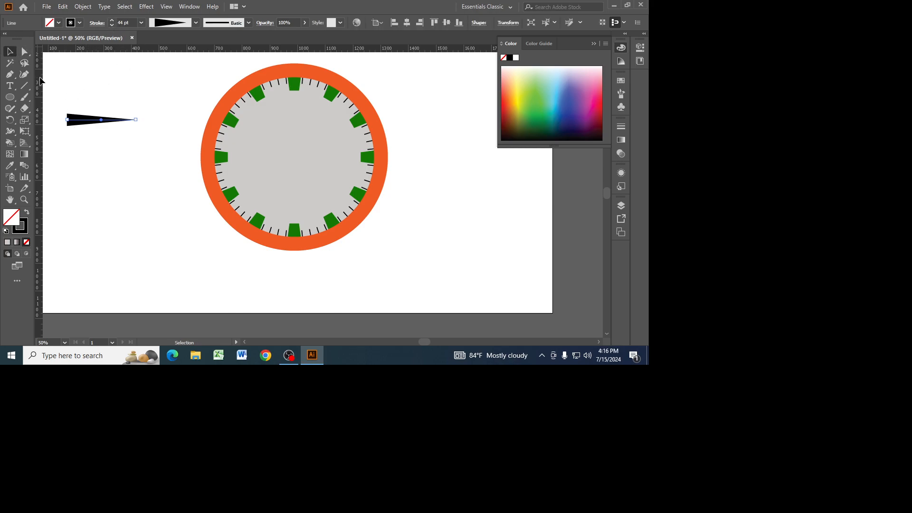
Draw a second horizontal line above the wedge and set its stroke to 32 pt.
left_click(25, 85)
left_click_drag(69, 85, 157, 83)
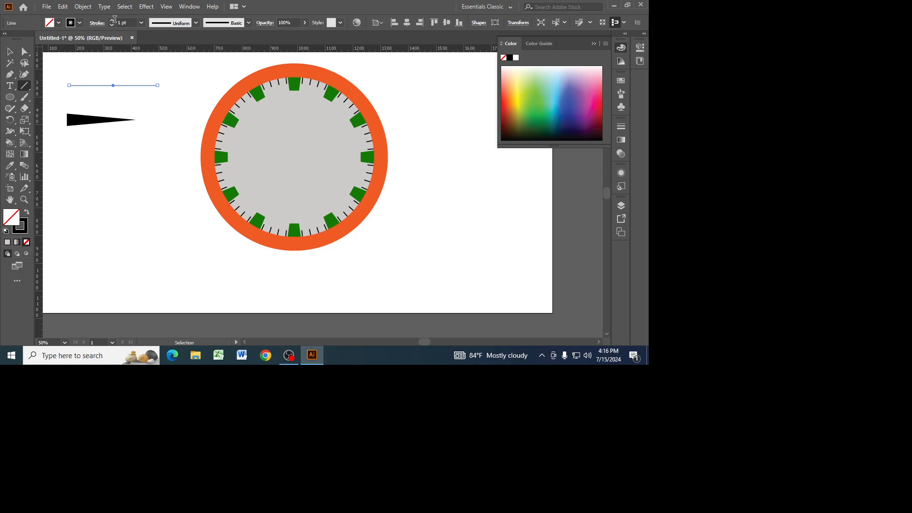
left_click(111, 20)
left_click(112, 20)
left_click(111, 20)
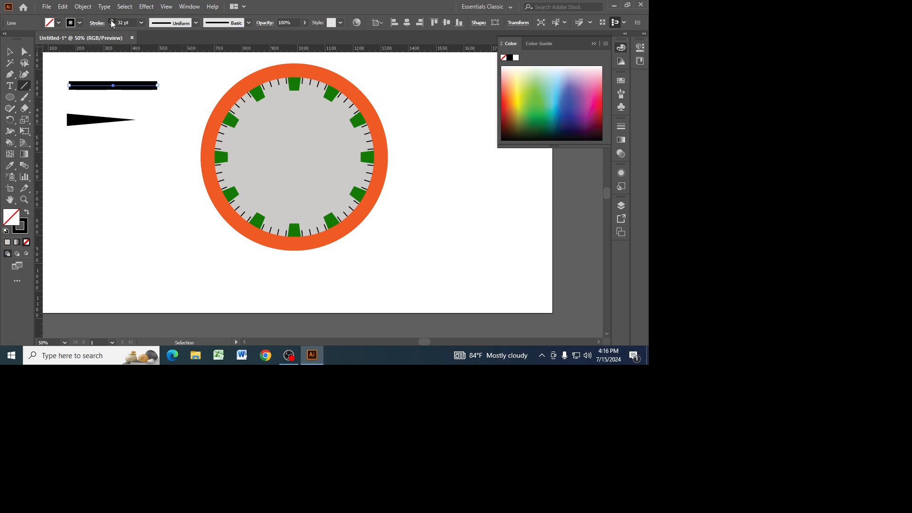
Apply the elongated teardrop width profile to the 32 pt line and flip it horizontally so its thin end faces the clock.
left_click(186, 27)
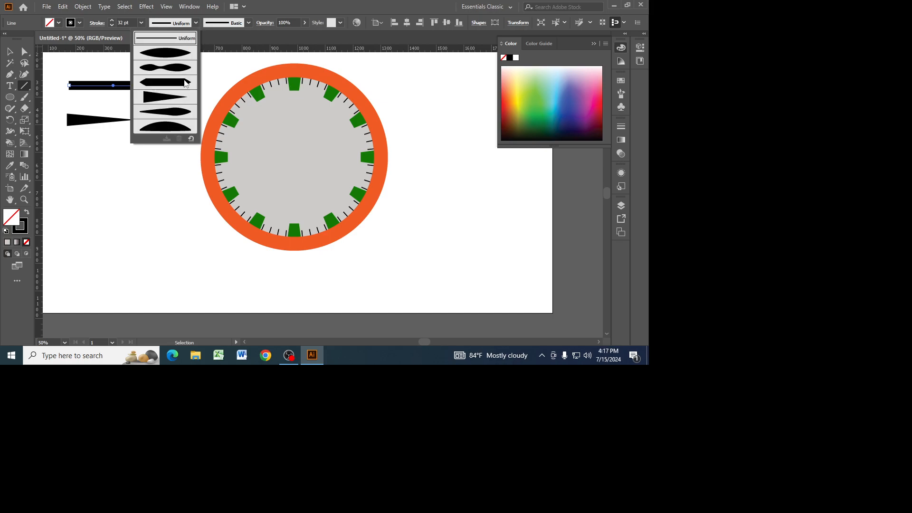
left_click(173, 114)
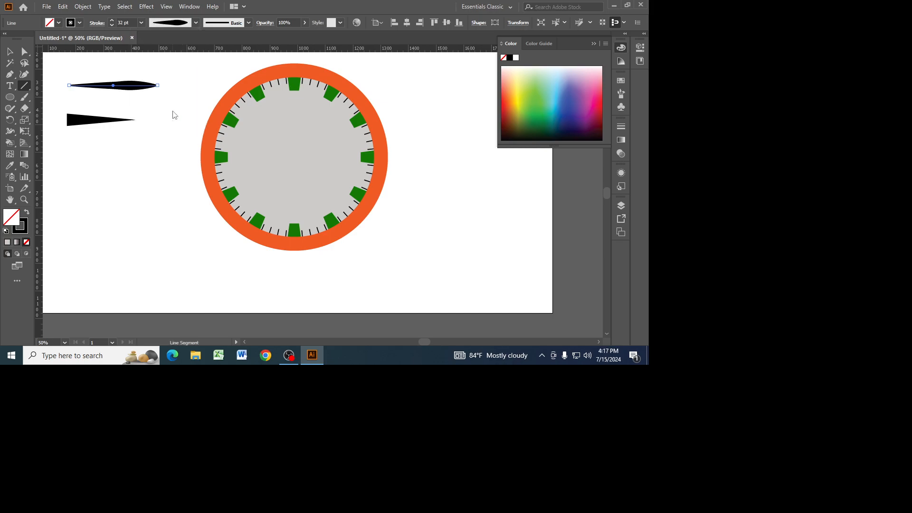
left_click(10, 53)
left_click_drag(66, 86, 159, 87)
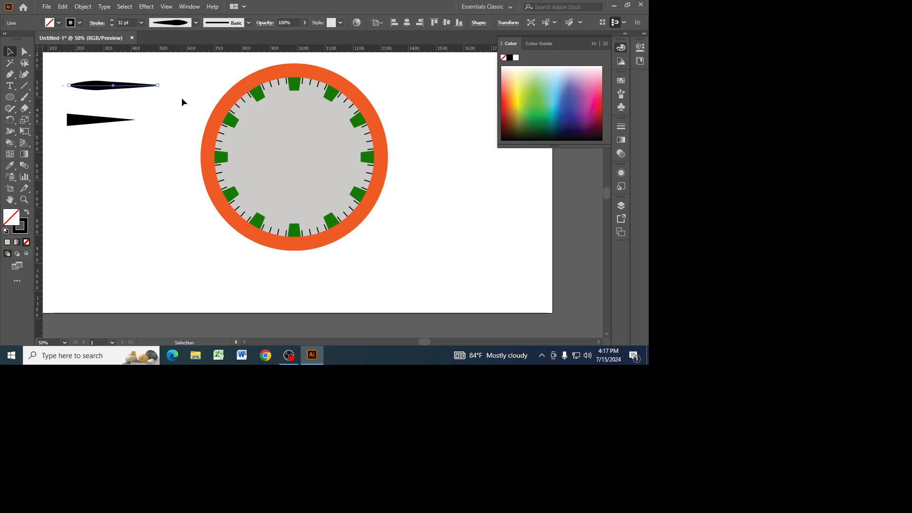
left_click(161, 103)
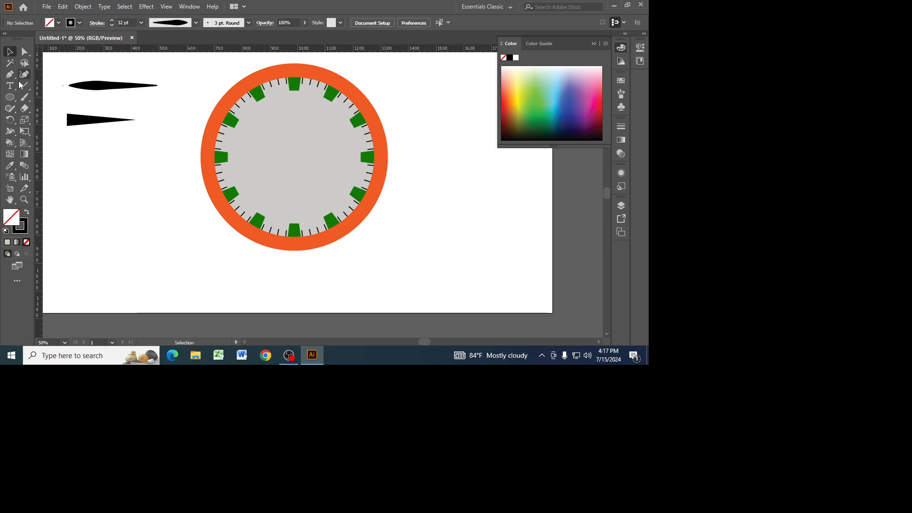
Draw a third horizontal line about 362 px long between the teardrop and the wedge, with a 7 pt stroke.
left_click(24, 86)
left_click(54, 91)
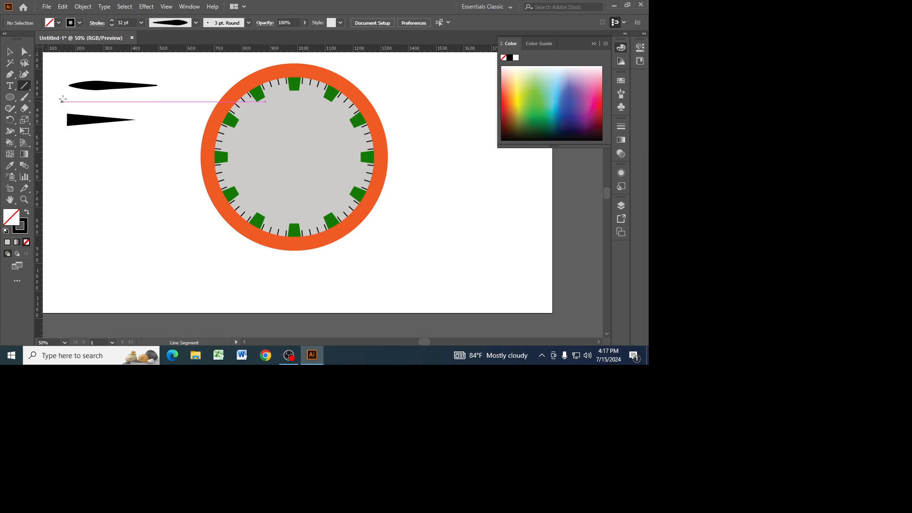
left_click_drag(67, 98, 167, 98)
left_click(112, 21)
left_click(112, 21)
left_click(112, 21)
left_click(113, 21)
left_click(112, 20)
left_click(112, 21)
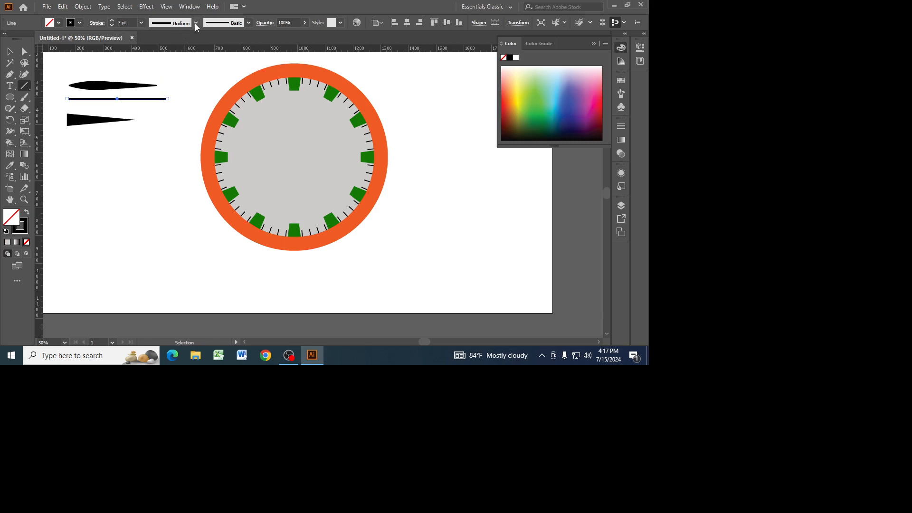
Apply the tapering Width Profile 4 to the 7 pt line and deselect it.
left_click(195, 23)
left_click(182, 102)
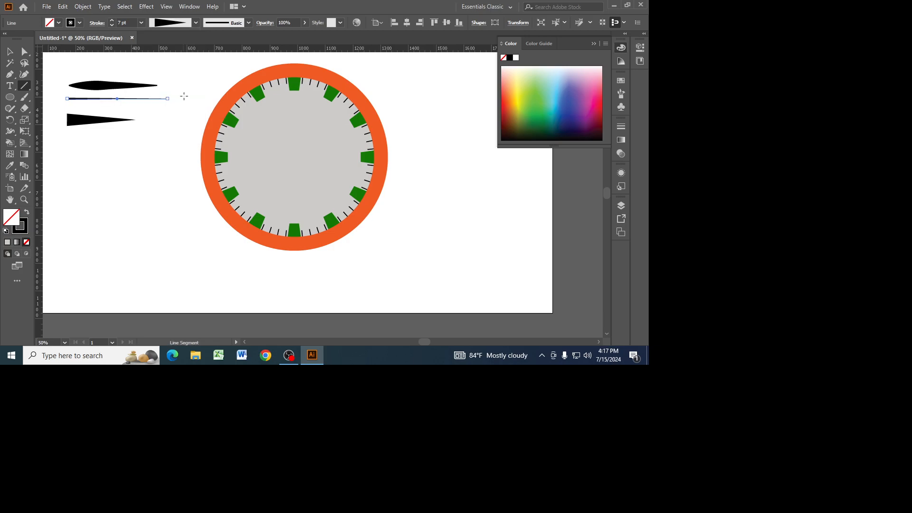
key("v")
left_click(113, 182)
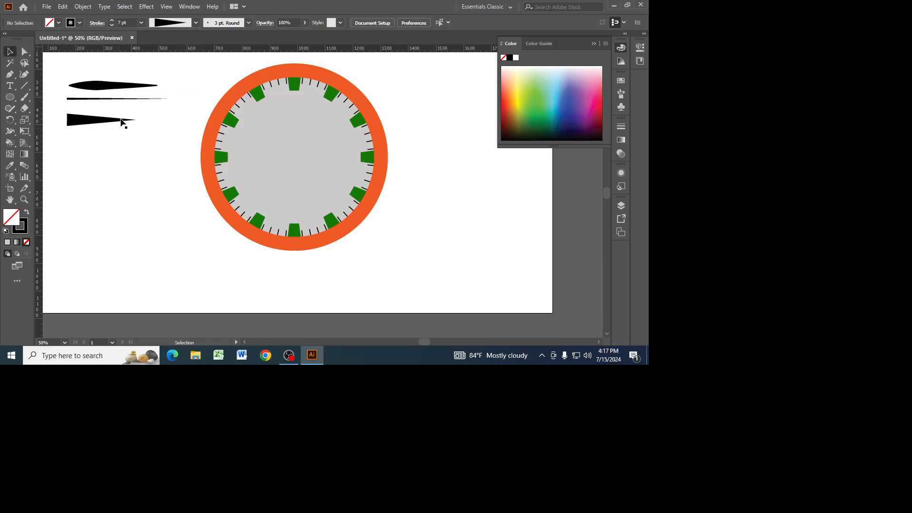
Nudge the teardrop shape to align its rounded end with the other shapes' starts, and shorten it from its pointed end.
left_click(100, 99)
left_click_drag(97, 88, 94, 86)
left_click(152, 129)
left_click(139, 85)
left_click(25, 51)
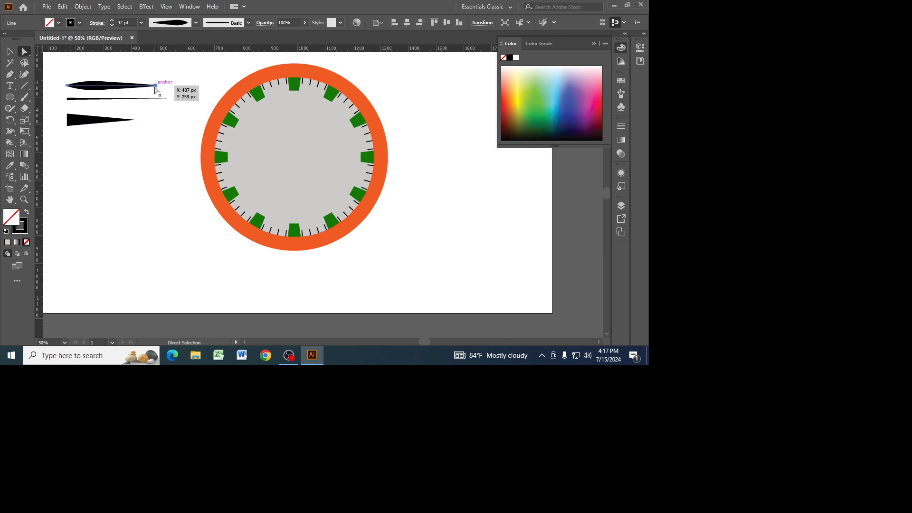
left_click(156, 85)
left_click_drag(156, 87, 145, 86)
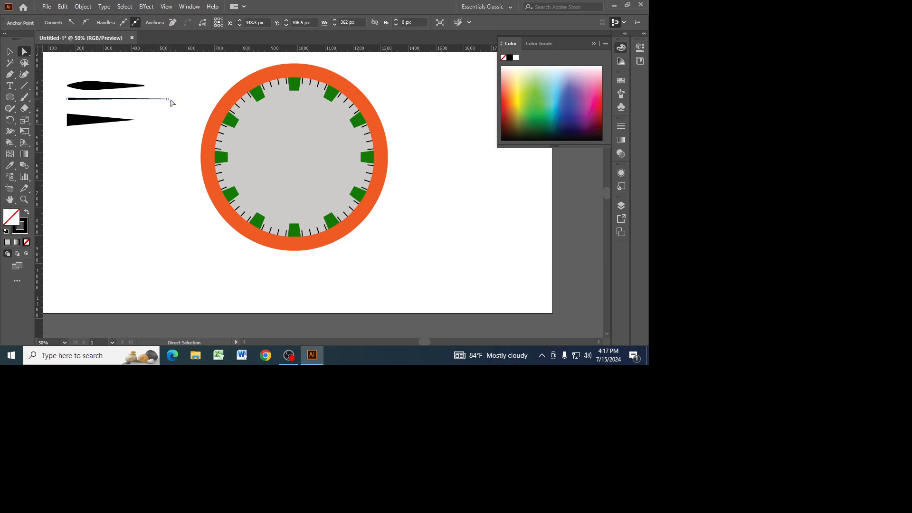
Shorten the thin tapered line and the wedge by moving their pointed end anchors inward.
left_click(168, 99)
left_click_drag(167, 99, 125, 119)
left_click(136, 120)
left_click(158, 121)
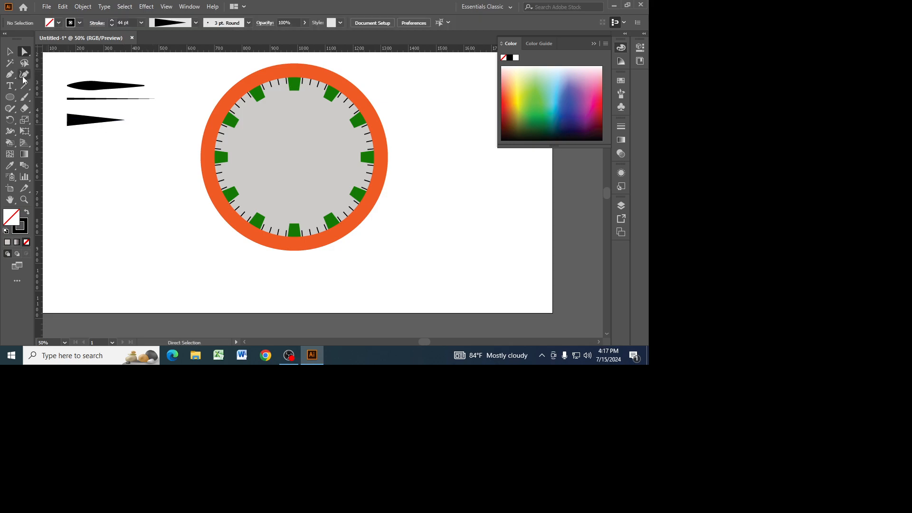
Draw a small circle below the three hand shapes and give it a black fill with no stroke.
right_click(10, 97)
left_click(52, 118)
left_click_drag(115, 189, 131, 205)
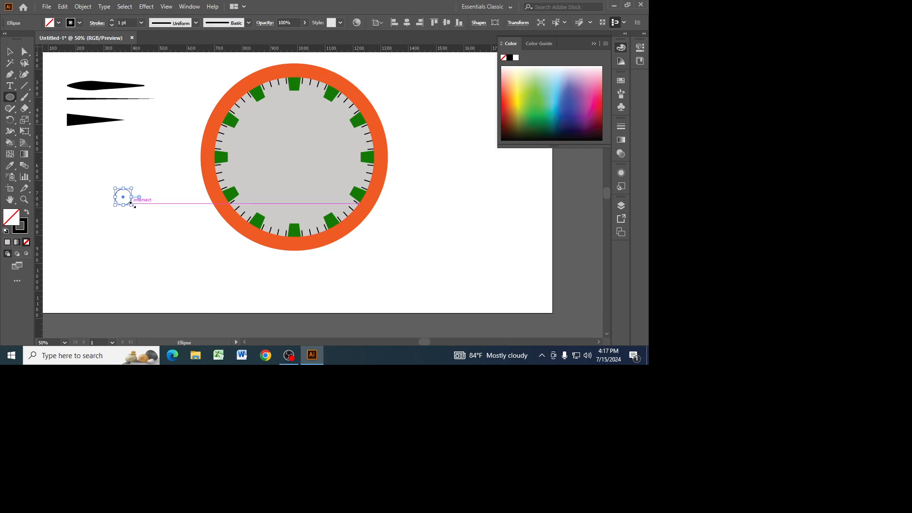
left_click(22, 225)
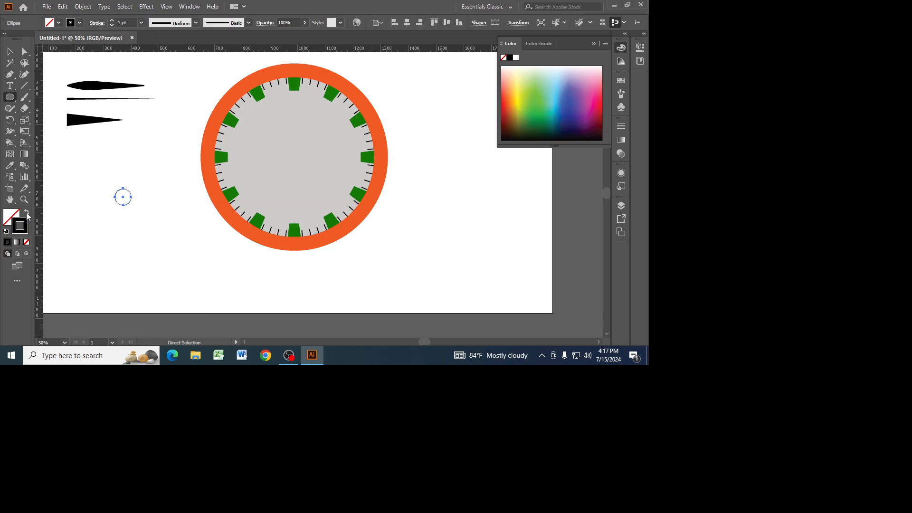
left_click(27, 215)
Change the small circle's fill color to a muted salmon.
double_click(15, 220)
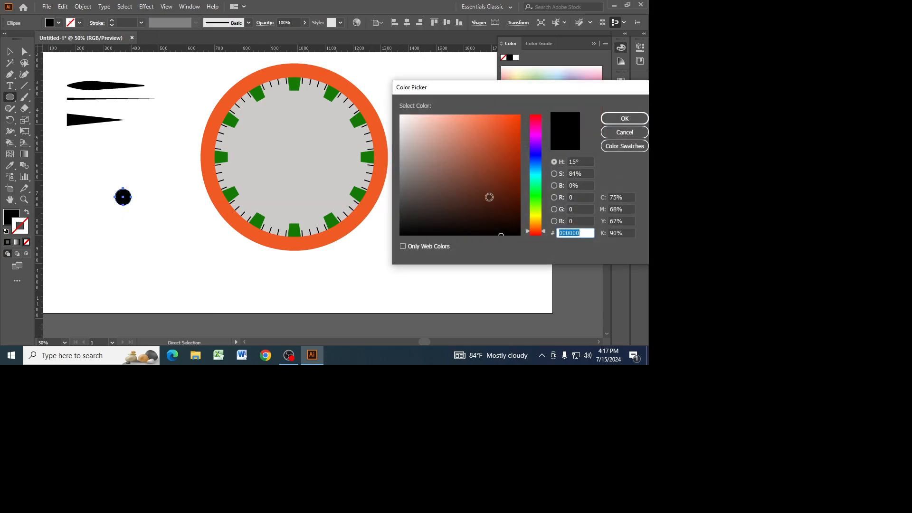
left_click_drag(458, 139, 474, 125)
left_click(468, 137)
left_click(454, 141)
left_click(628, 118)
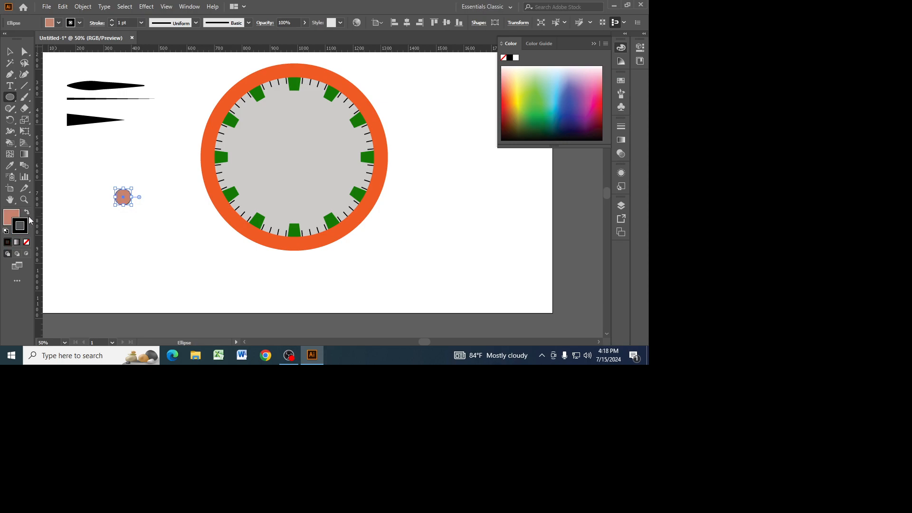
Remove the small circle's outline and scale the circle down slightly around its center.
left_click(27, 241)
left_click(14, 219)
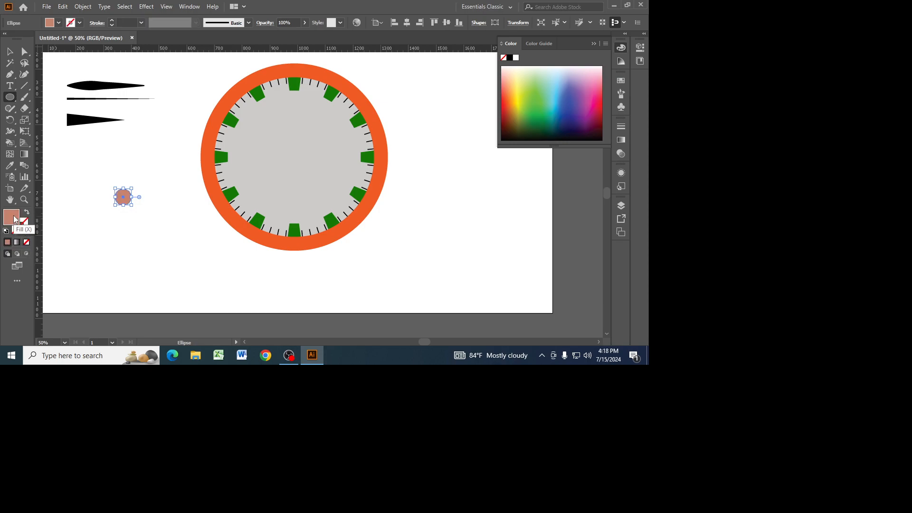
key("v")
left_click_drag(133, 207, 131, 205)
left_click(153, 188)
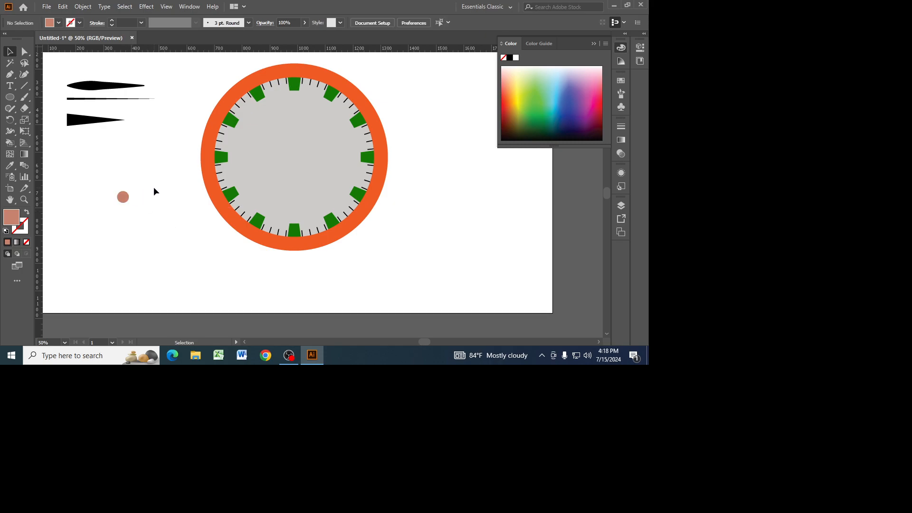
Move the salmon circle onto the center of the clock face, checking its alignment in outline mode.
key("ctrl+plus")
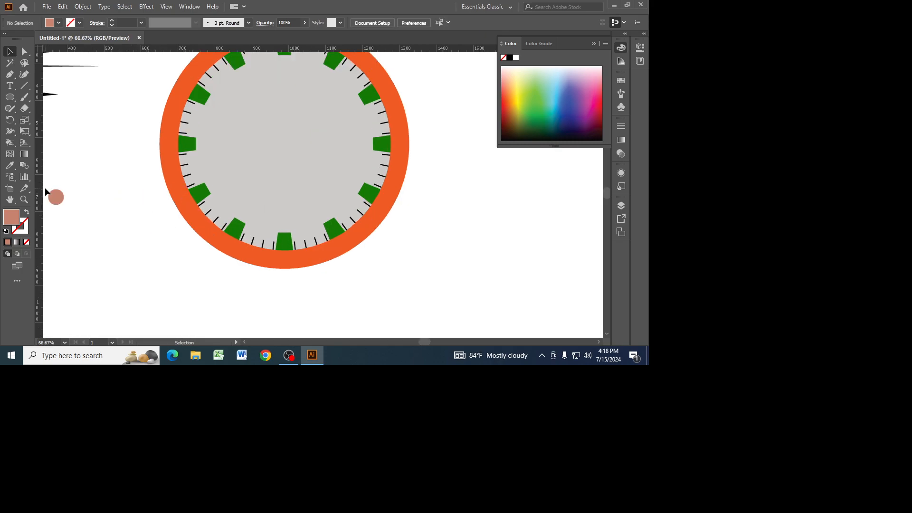
left_click(57, 200)
left_click_drag(57, 200, 286, 144)
key("ctrl+y")
left_click(316, 162)
key("a")
key("ctrl+y")
key("v")
key("ctrl+minus")
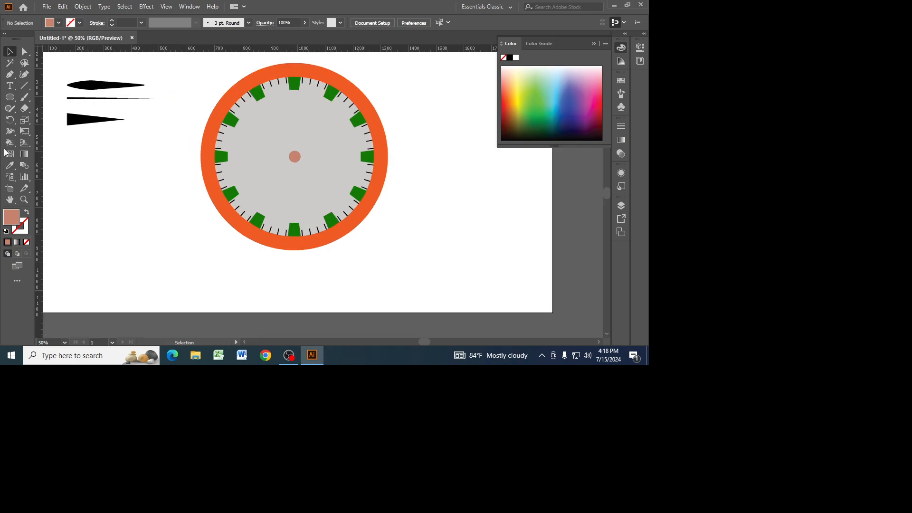
Place the wedge from the clock's center toward 3 o'clock and the teardrop, rotated, from the center between 1 and 2 o'clock.
left_click(74, 125)
left_click_drag(76, 123, 306, 156)
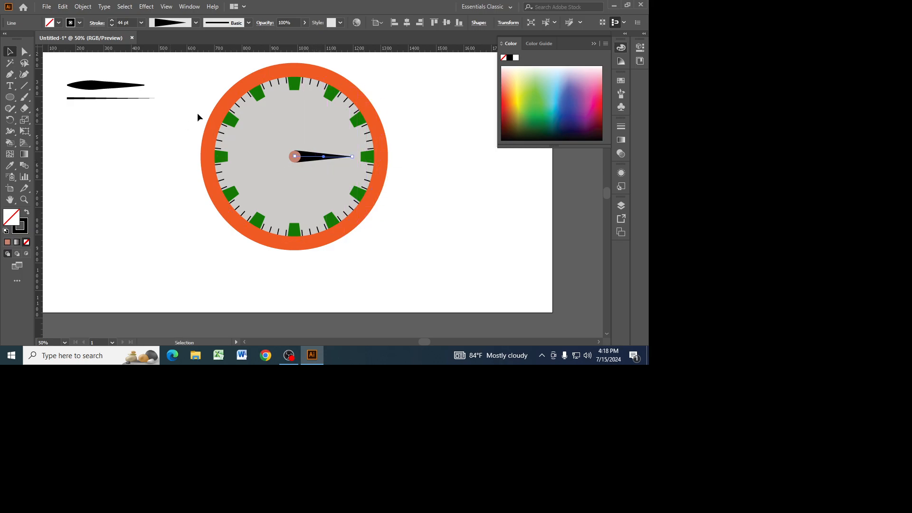
left_click(117, 88)
left_click_drag(150, 82, 333, 145)
Shorten the wedge-shaped hour hand by moving its tip toward the clock's center.
left_click(24, 51)
left_click_drag(352, 189, 340, 189)
left_click(70, 103)
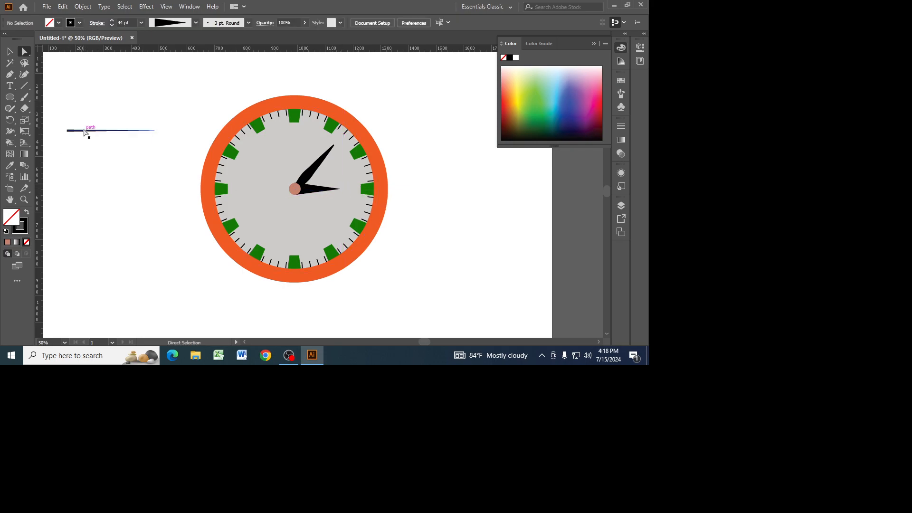
Rotate the thin tapered line, place it from the clock's center toward between 4 and 5 o'clock, and pull its tip inside the ticks.
key("v")
left_click(81, 132)
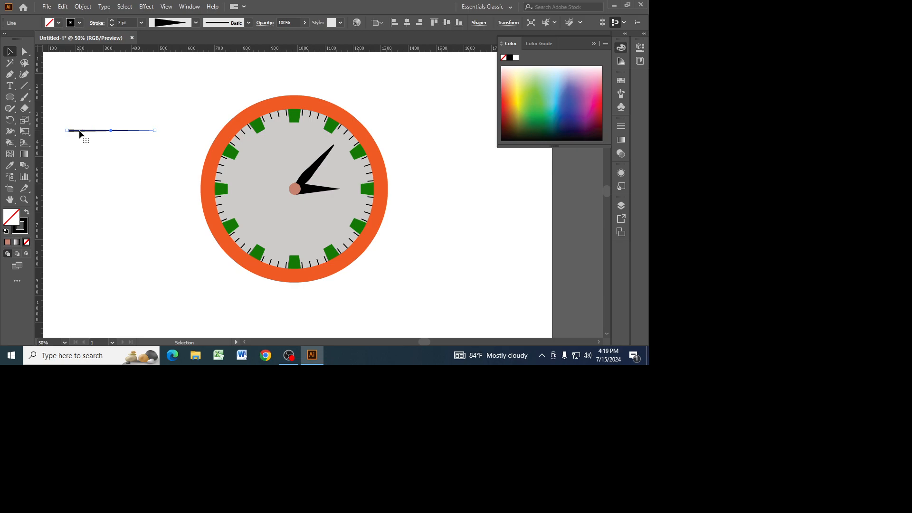
left_click_drag(159, 126, 163, 188)
left_click_drag(101, 119, 313, 209)
left_click(25, 52)
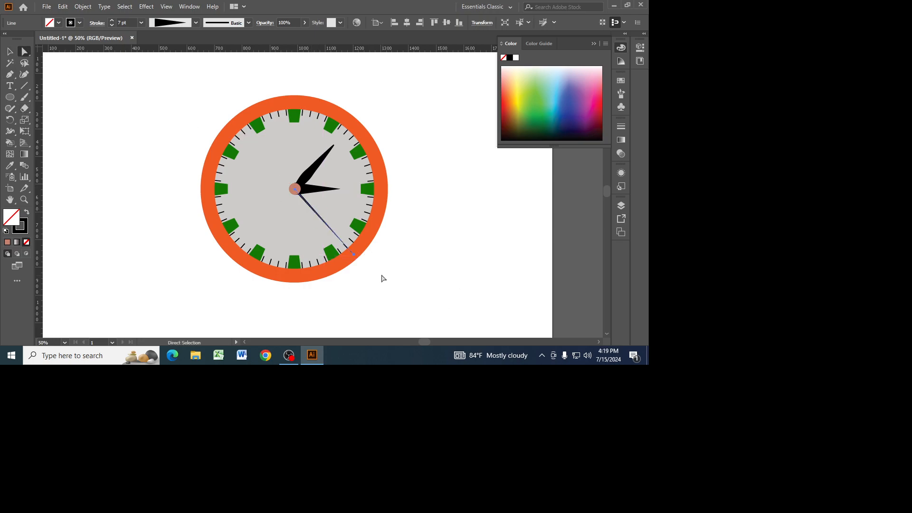
left_click_drag(354, 256, 341, 241)
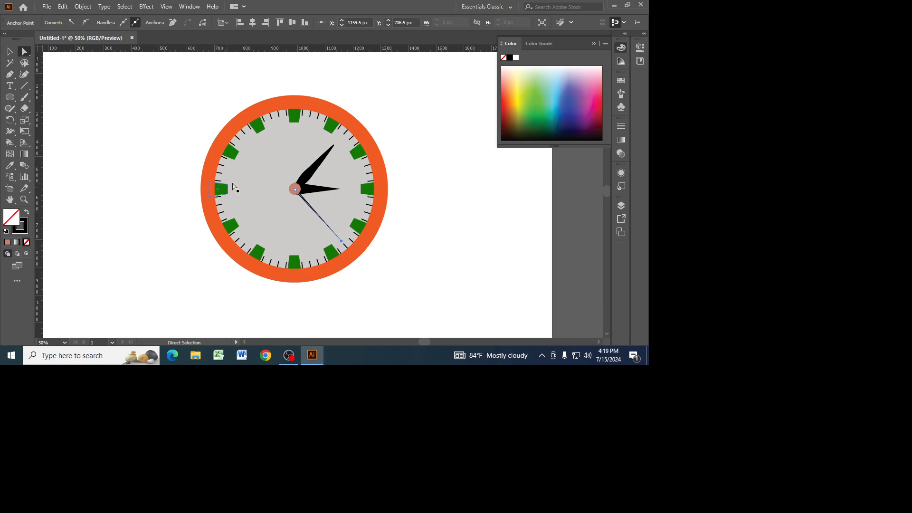
Select the salmon circle at the clock's center and fine-tune its fit over the bases of the hands.
left_click(123, 103)
left_click(296, 190)
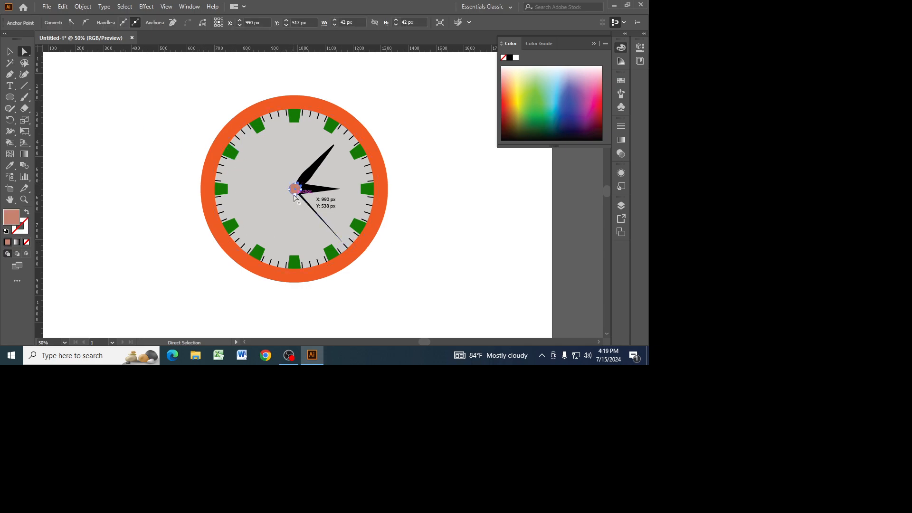
key("v")
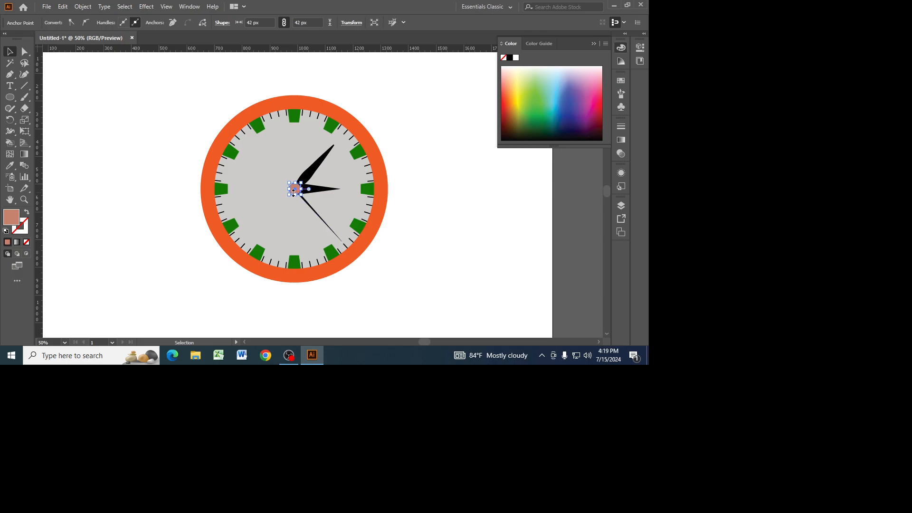
left_click(295, 189)
left_click_drag(302, 196, 302, 195)
left_click(423, 172)
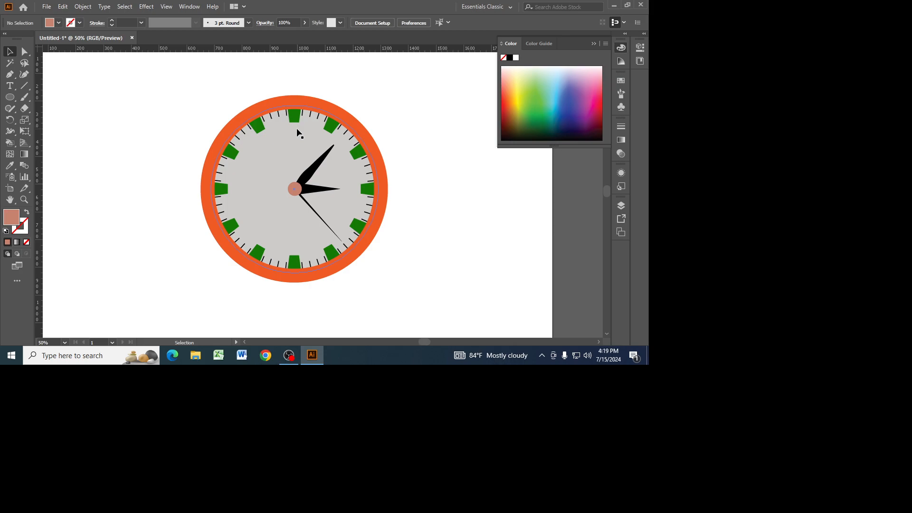
Add the text "12", enlarge it to about 53 pt and place it just below the 12 o'clock marker.
right_click(11, 87)
left_click(37, 87)
left_click(128, 92)
key("BackSpace")
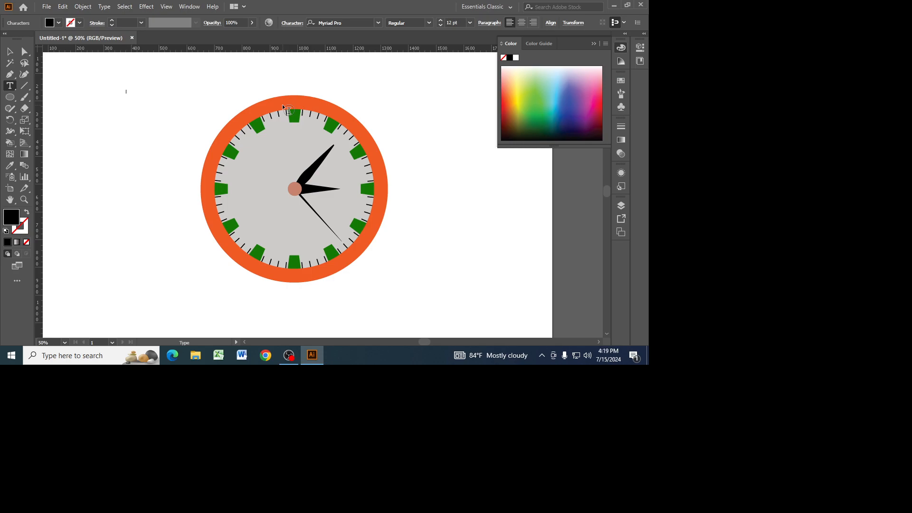
type("12")
key("Escape")
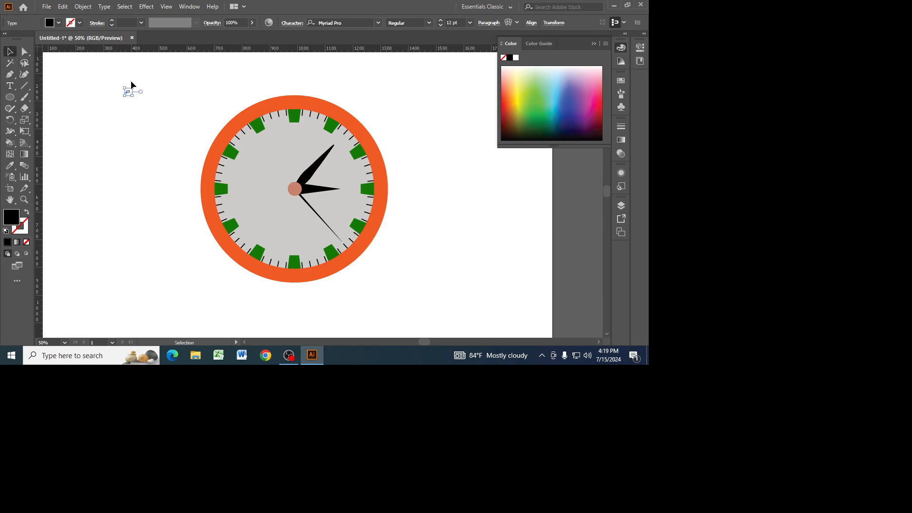
left_click_drag(133, 97, 297, 130)
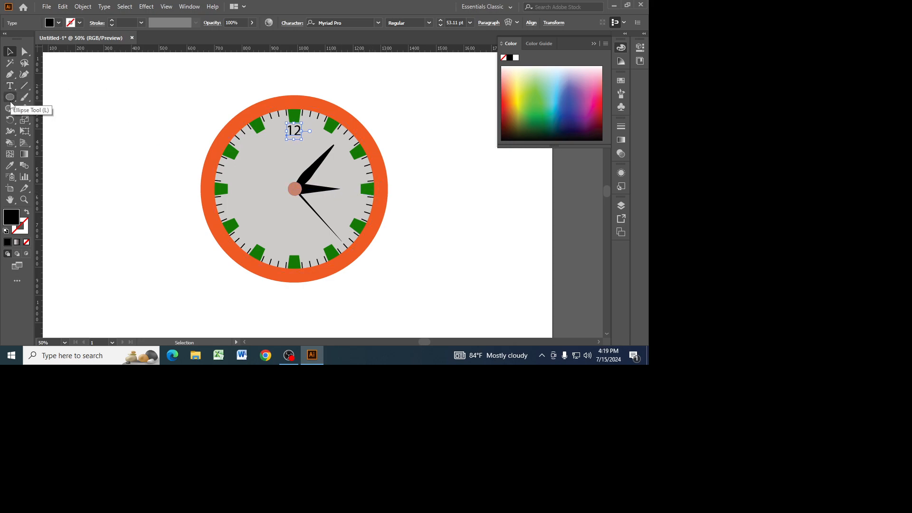
Create a copy of the "12" rotated by 360/12 degrees around the clock's center, using outline mode to set the pivot.
left_click(11, 124)
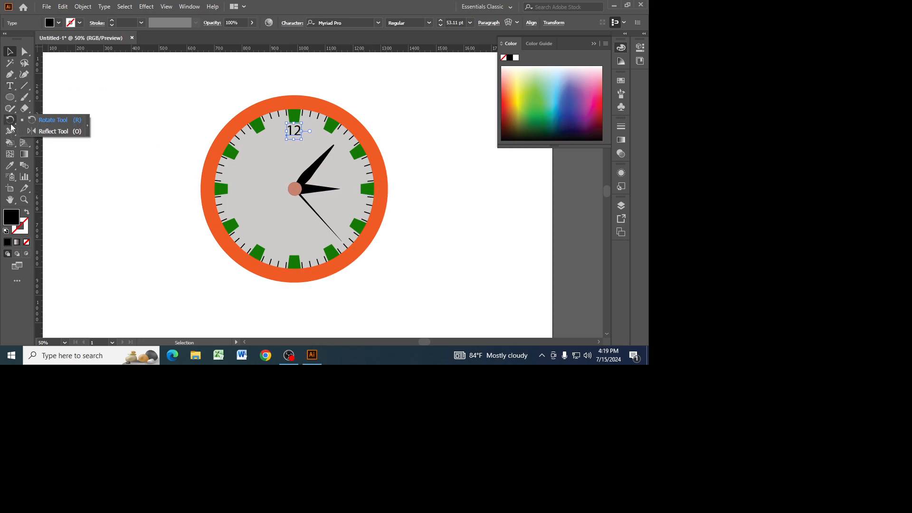
left_click(53, 120)
left_click(294, 189)
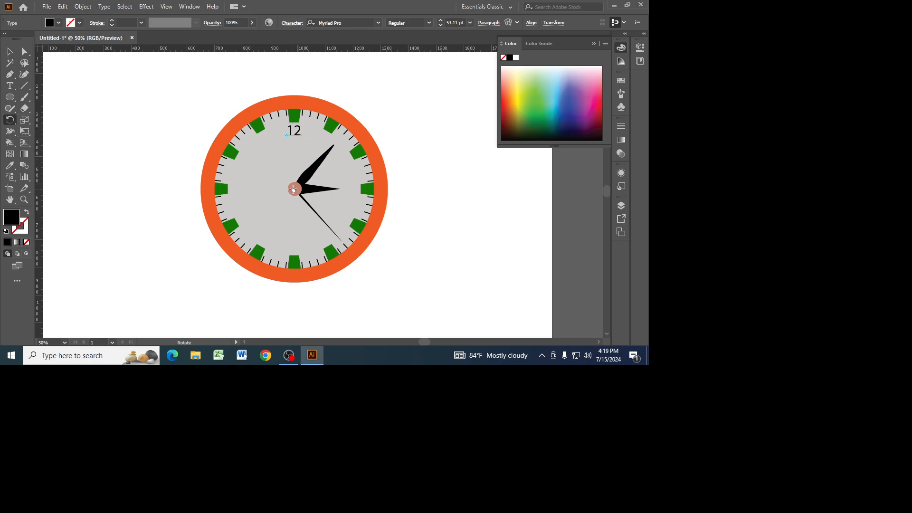
key("ctrl+y")
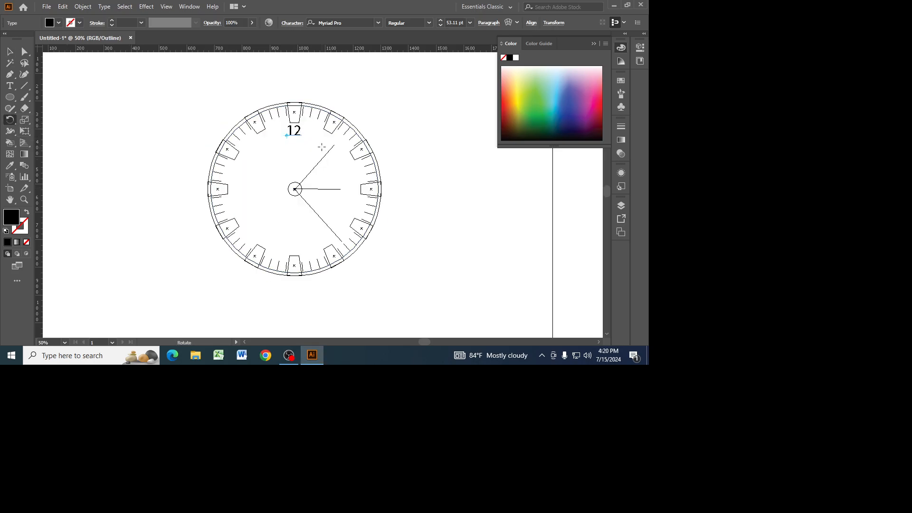
left_click(294, 189, "alt")
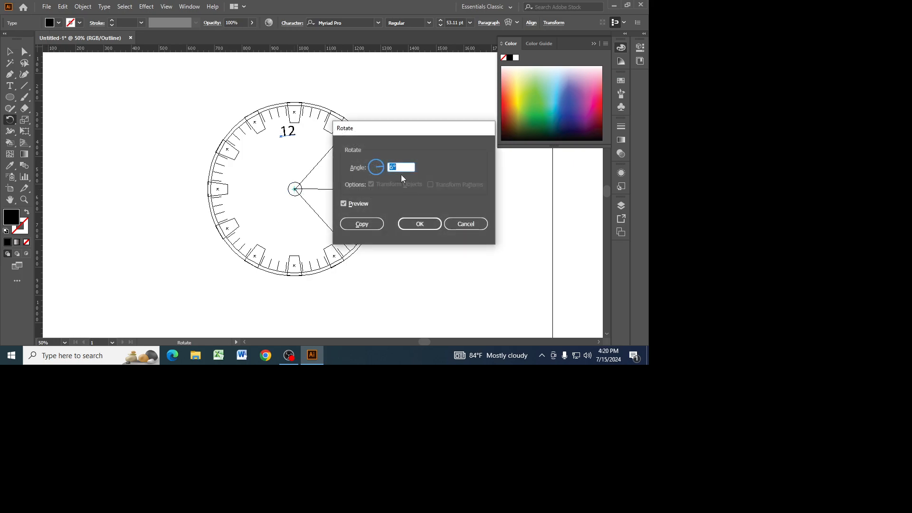
type("360/6")
key("BackSpace")
type("12")
left_click(361, 224)
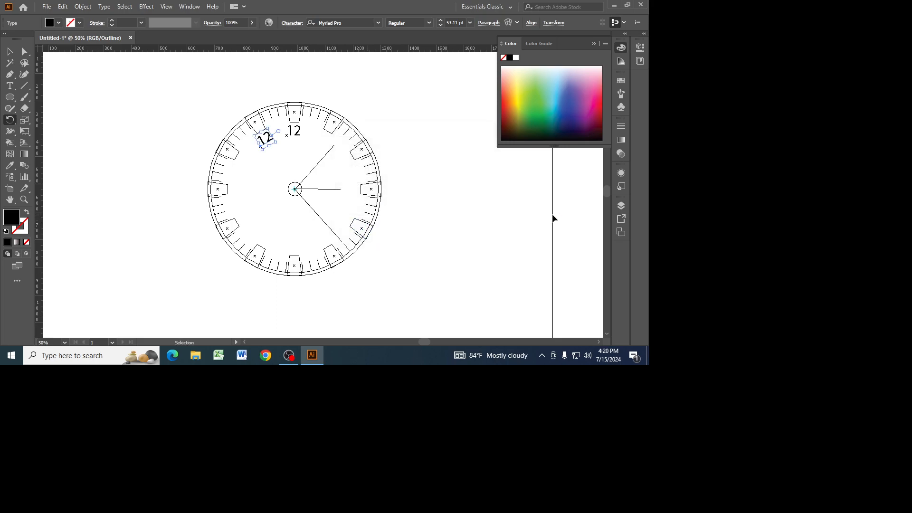
Repeat the rotated copy until a numeral sits at every hour position, and return to preview mode.
key("ctrl+d")
key("ctrl+d")
key("ctrl+d")
key("ctrl+d")
key("ctrl+d")
key("ctrl+d")
key("ctrl+d")
key("ctrl+d")
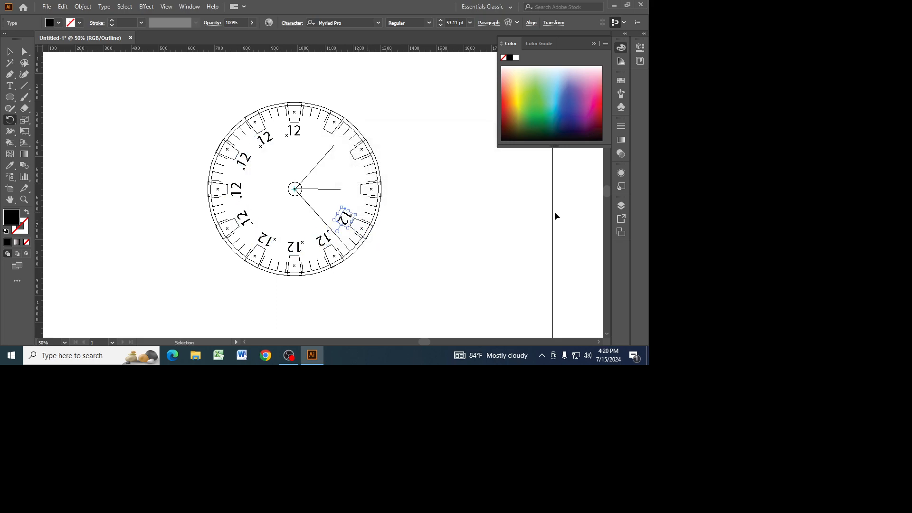
key("ctrl+d")
key("ctrl+d")
key("r")
key("ctrl+y")
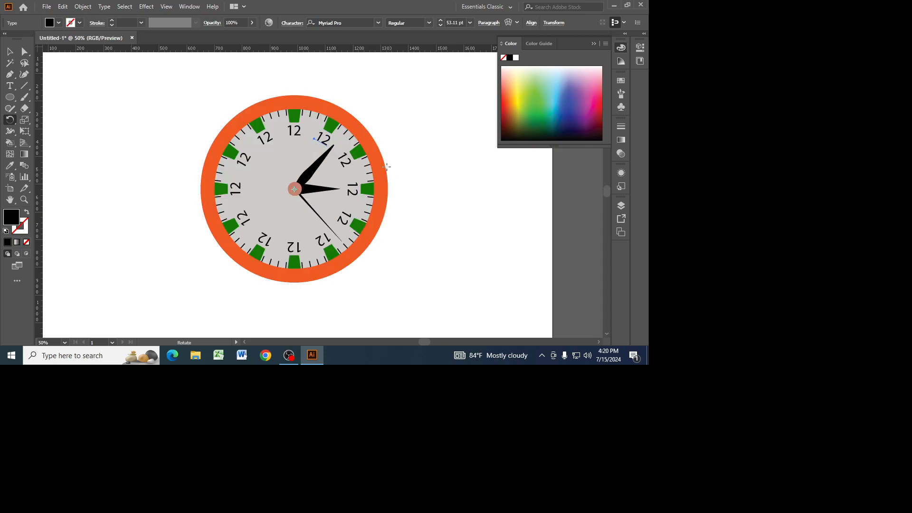
Change the numeral at the 11 o'clock position to "11" and rotate it upright beside its green marker.
key("v")
key("ctrl+shift+a")
key("t")
key("BackSpace")
type("1")
left_click(9, 50)
left_click_drag(281, 141, 278, 151)
left_click_drag(276, 149, 278, 149)
left_click(297, 153)
left_click(399, 112)
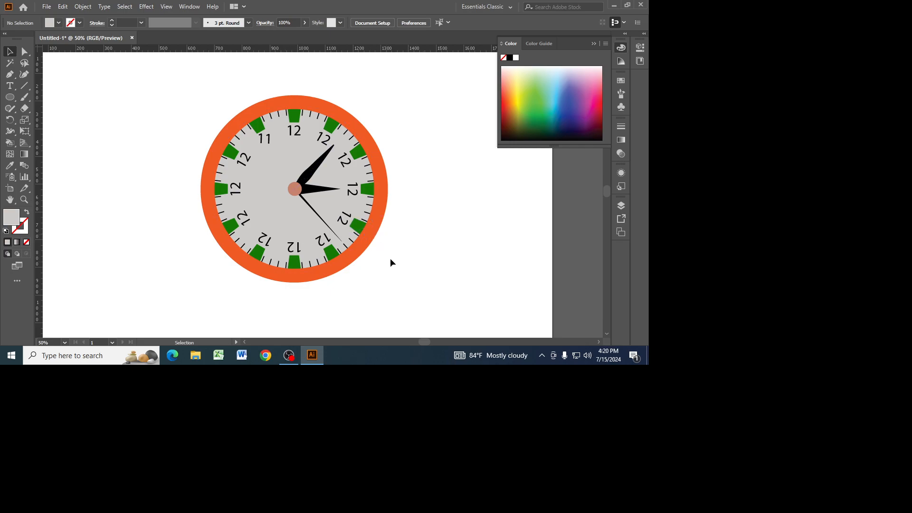
Select all parts of the clock and group them.
left_click_drag(167, 94, 434, 289)
key("a")
key("ctrl+g")
key("v")
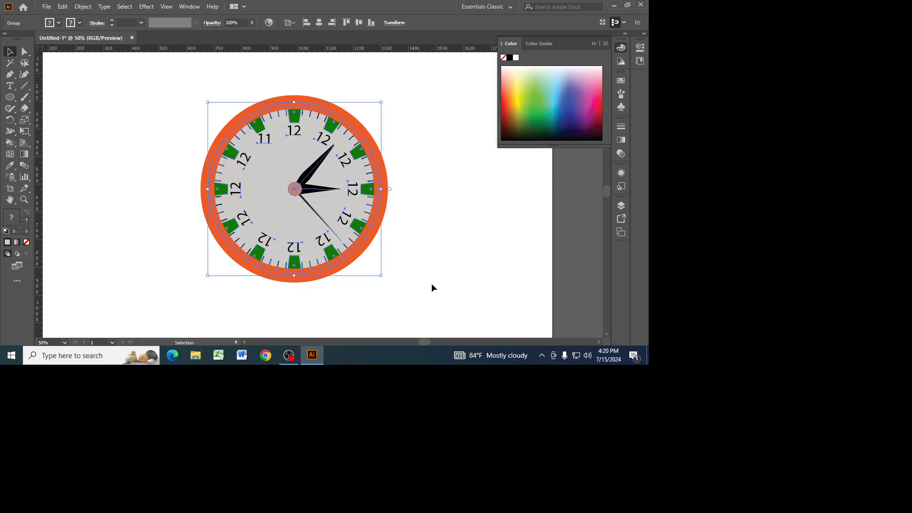
Expand the clock group's appearance, and expand it again with Object, Fill and Stroke enabled.
left_click(76, 7)
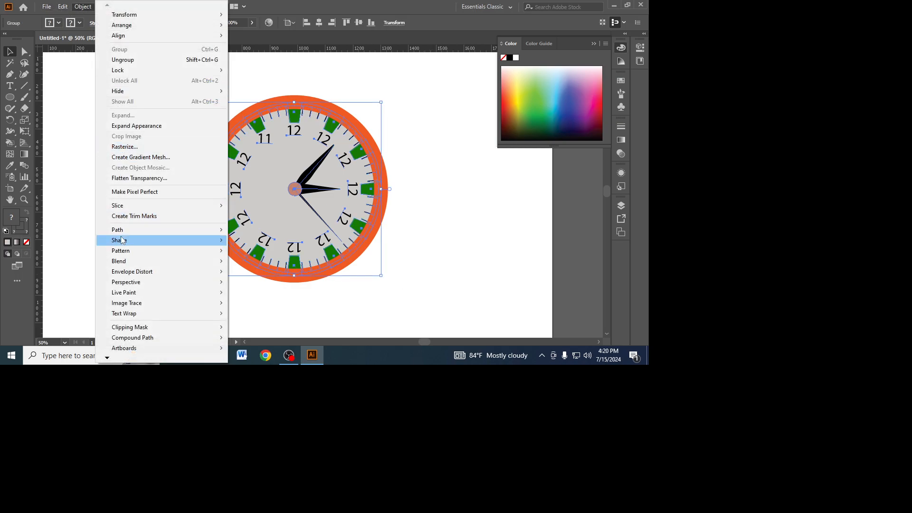
left_click(133, 126)
left_click(85, 7)
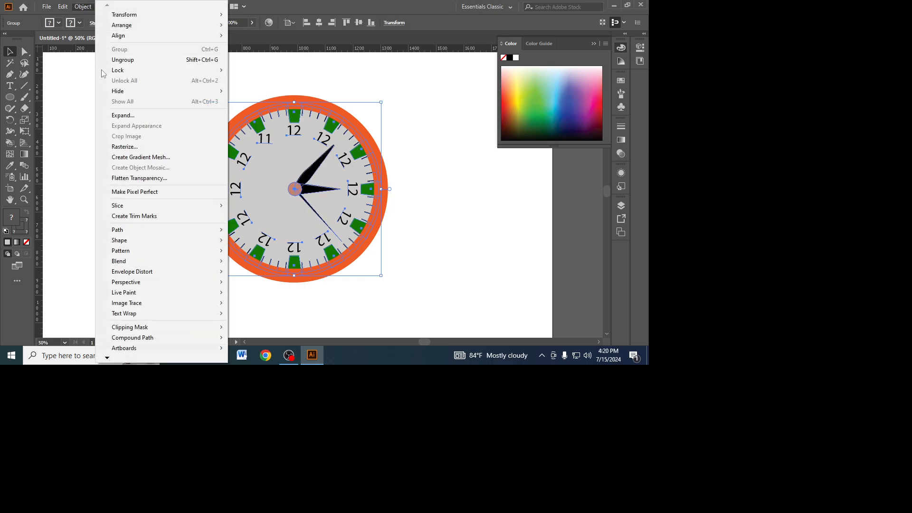
left_click(116, 115)
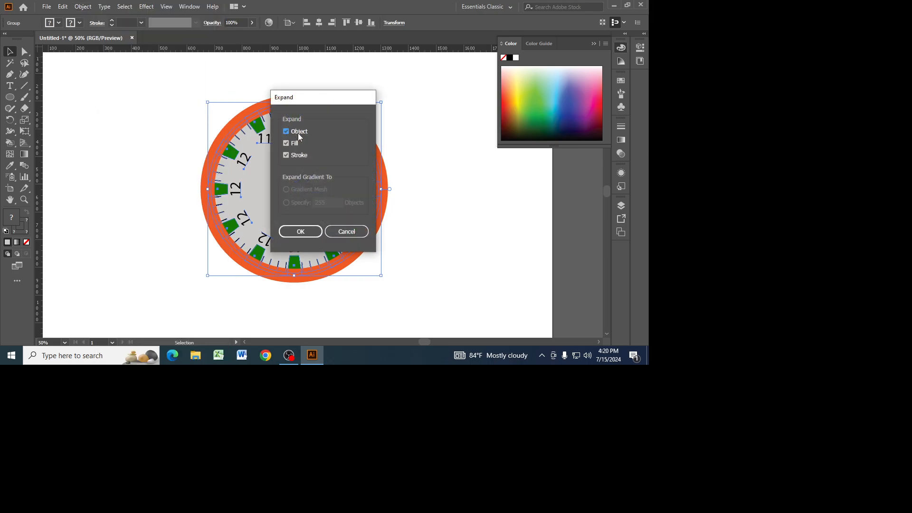
left_click(295, 231)
Move the whole expanded clock slightly up and to the right on the artboard.
left_click(462, 178)
left_click_drag(341, 122, 374, 116)
left_click(440, 141)
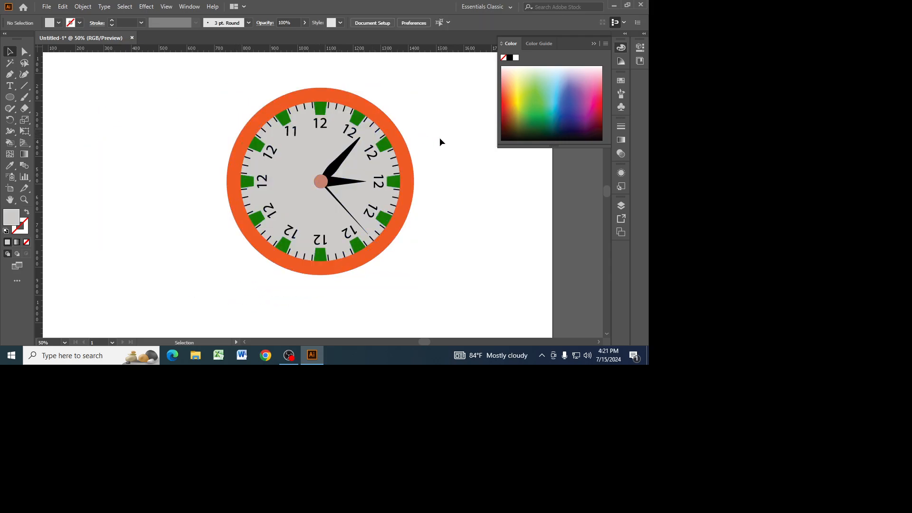